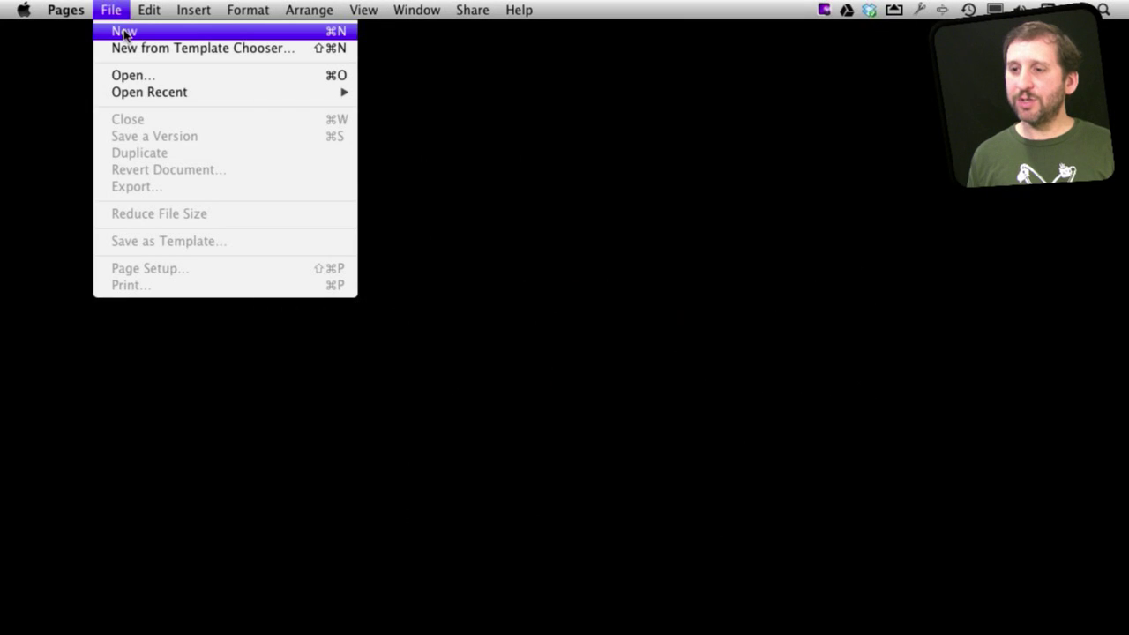
- Create a new, empty Untitled document from the Blank word-processing template
left_click(124, 33)
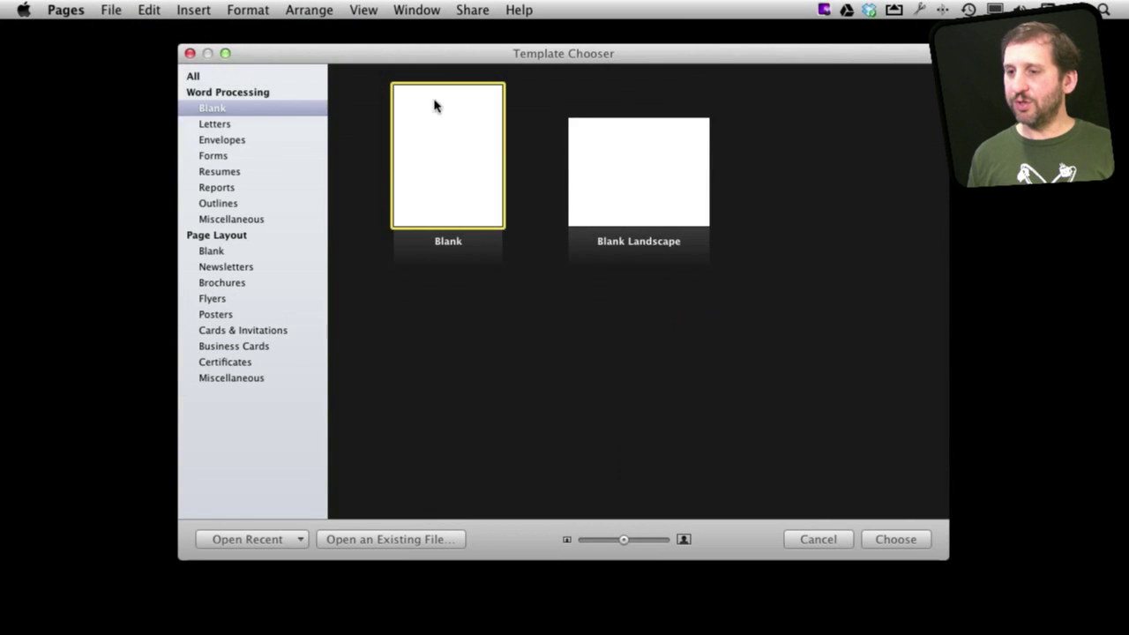
double_click(471, 150)
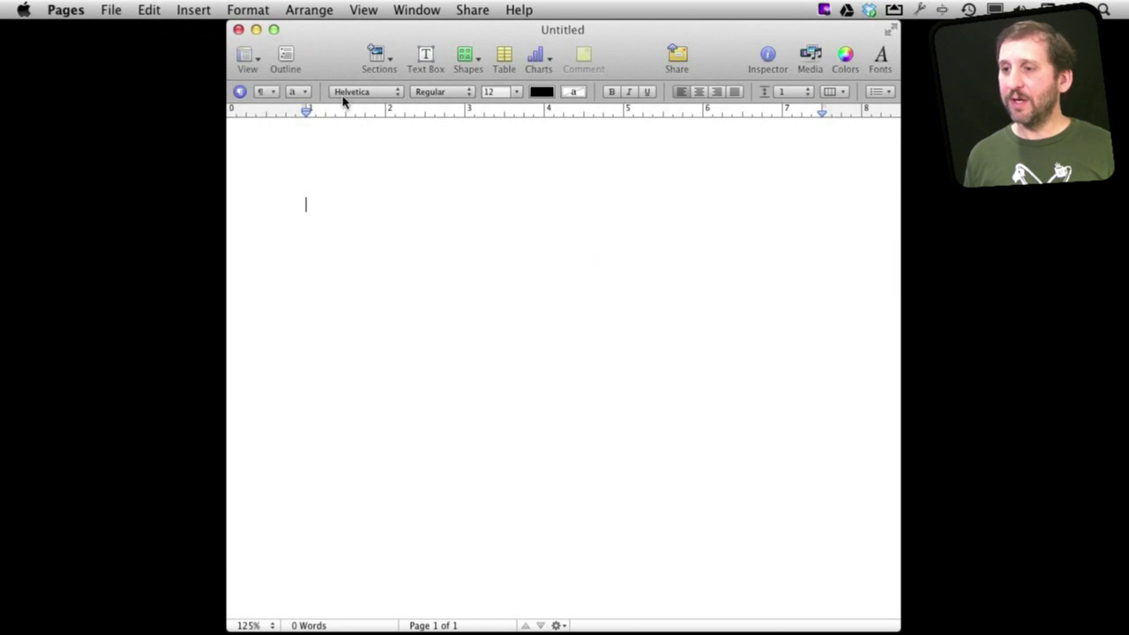
- Turn on Show Layout so the page's header and footer areas are visible
left_click(364, 10)
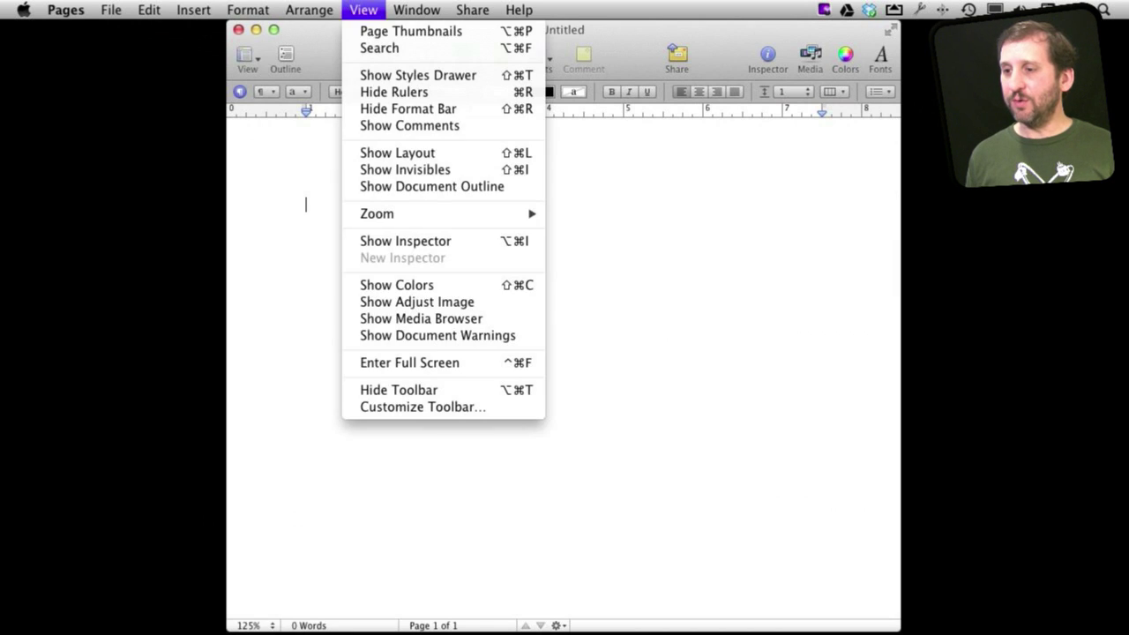
left_click(394, 153)
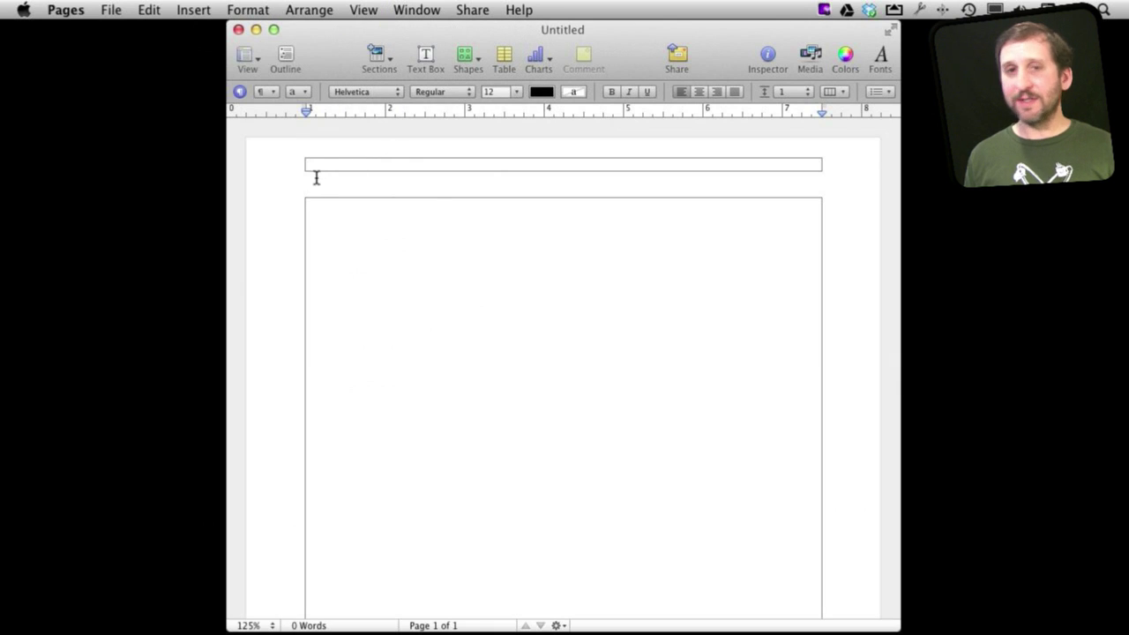
left_click(331, 167)
left_click(331, 216)
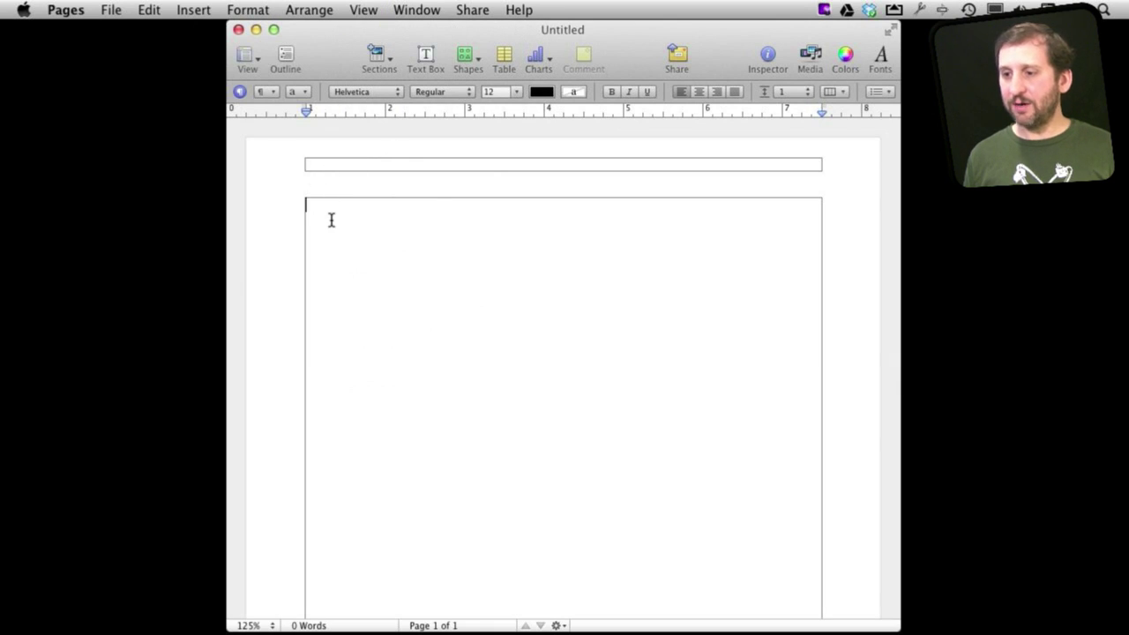
scroll(331, 220, "down", 10)
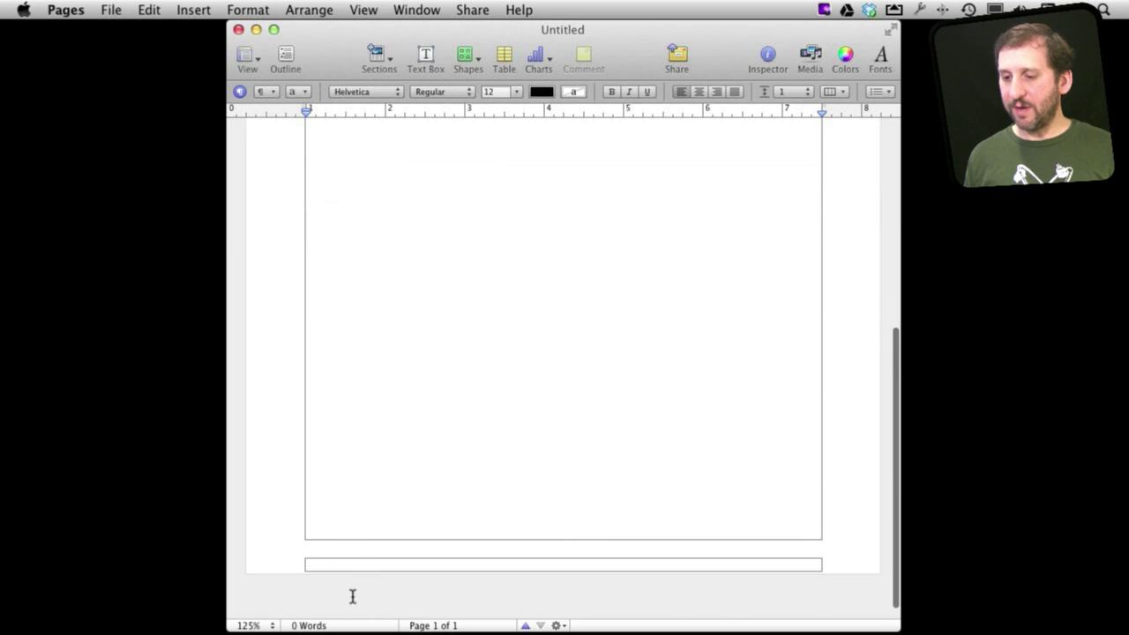
left_click(351, 569)
- Zoom the document to 200% and enlarge the window to nearly full screen
left_click(270, 623)
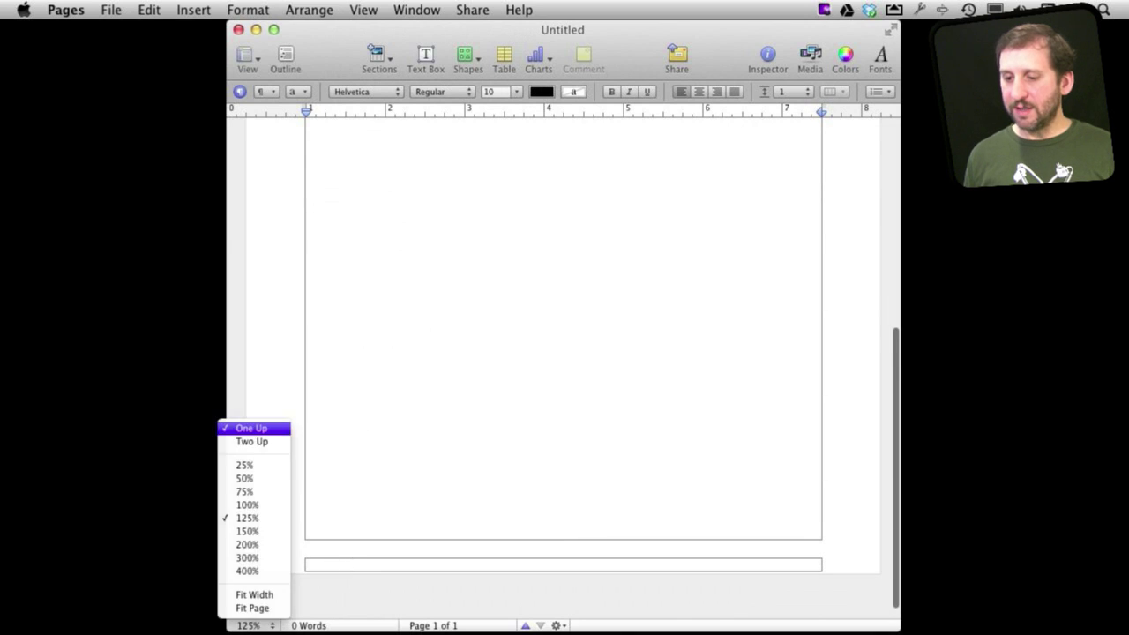
left_click(265, 545)
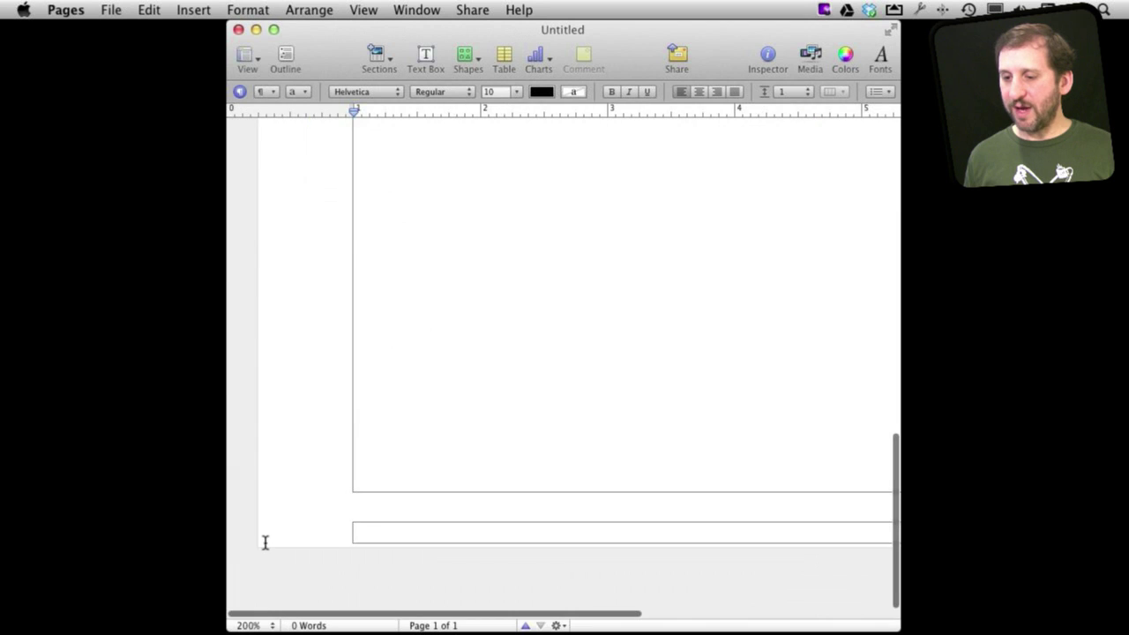
left_click(273, 29)
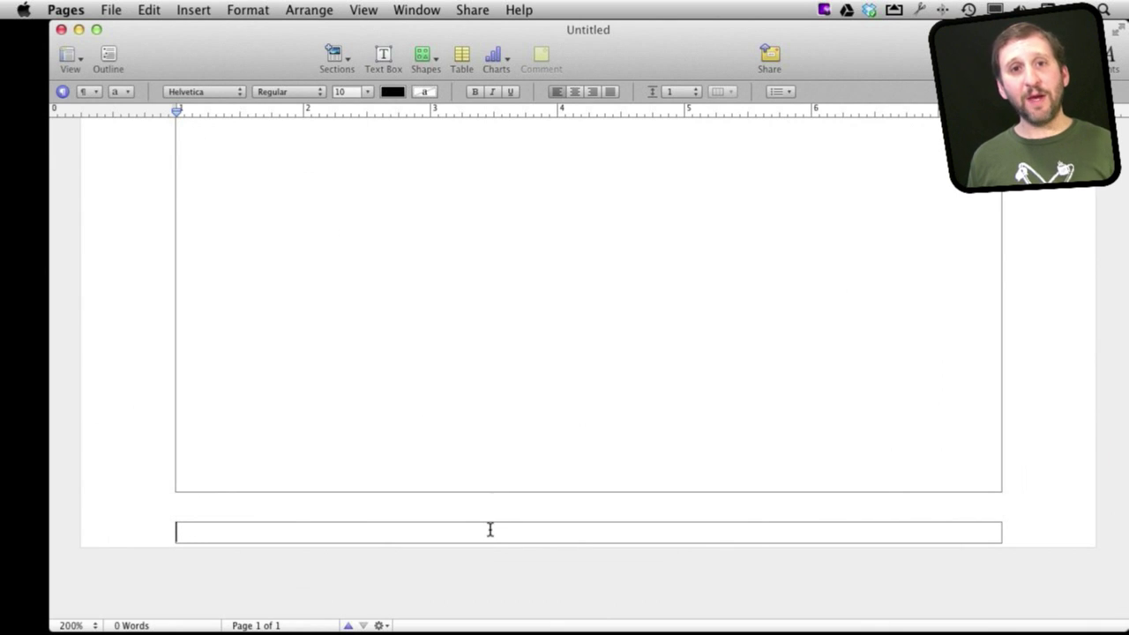
left_click(193, 10)
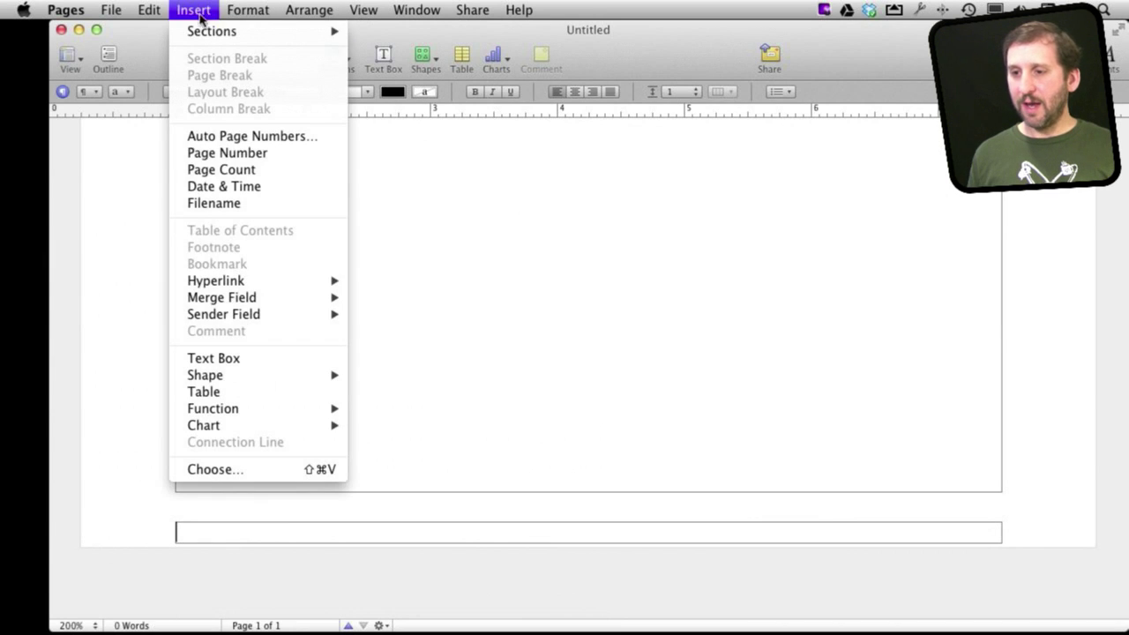
- Insert an automatic page number into the footer of the four-page filler text
left_click(239, 154)
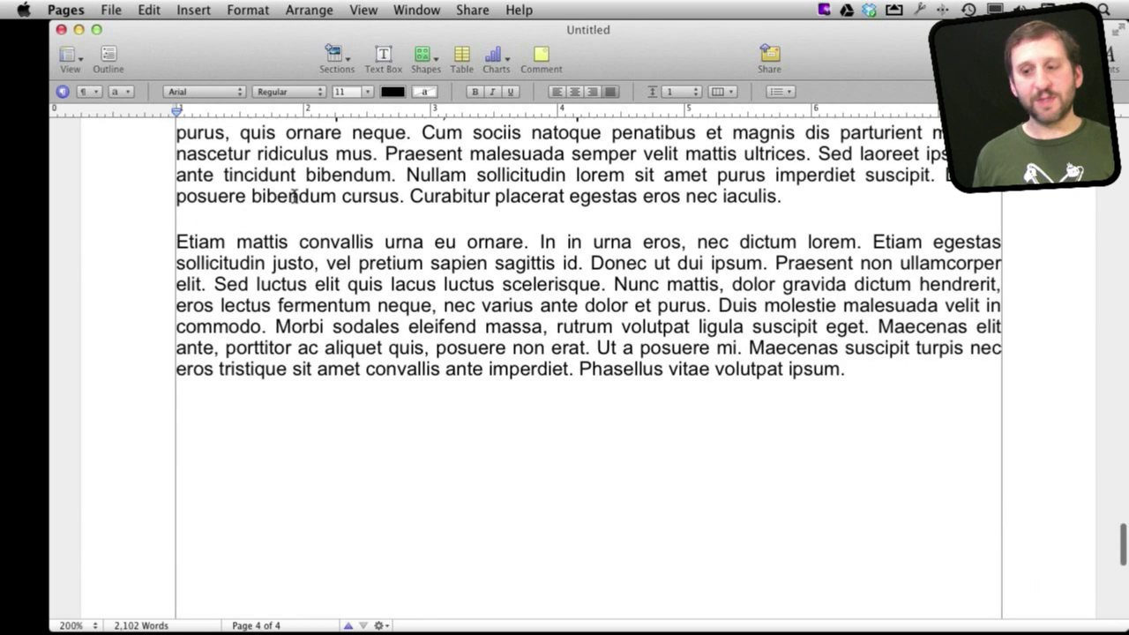
scroll(295, 195, "down", 5)
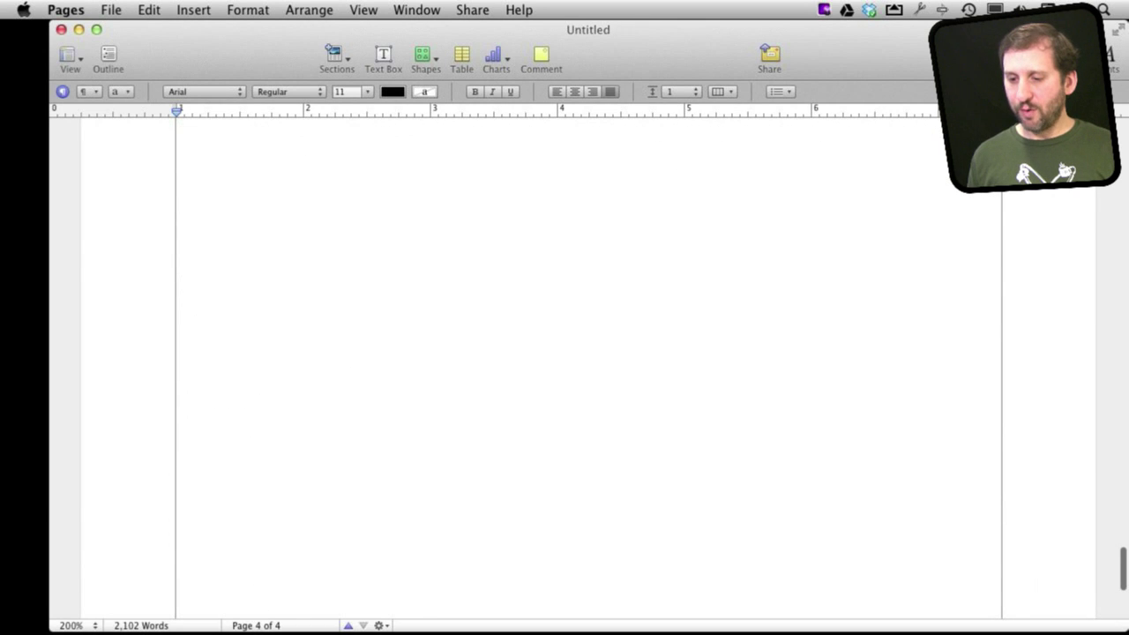
scroll(259, 585, "down", 3)
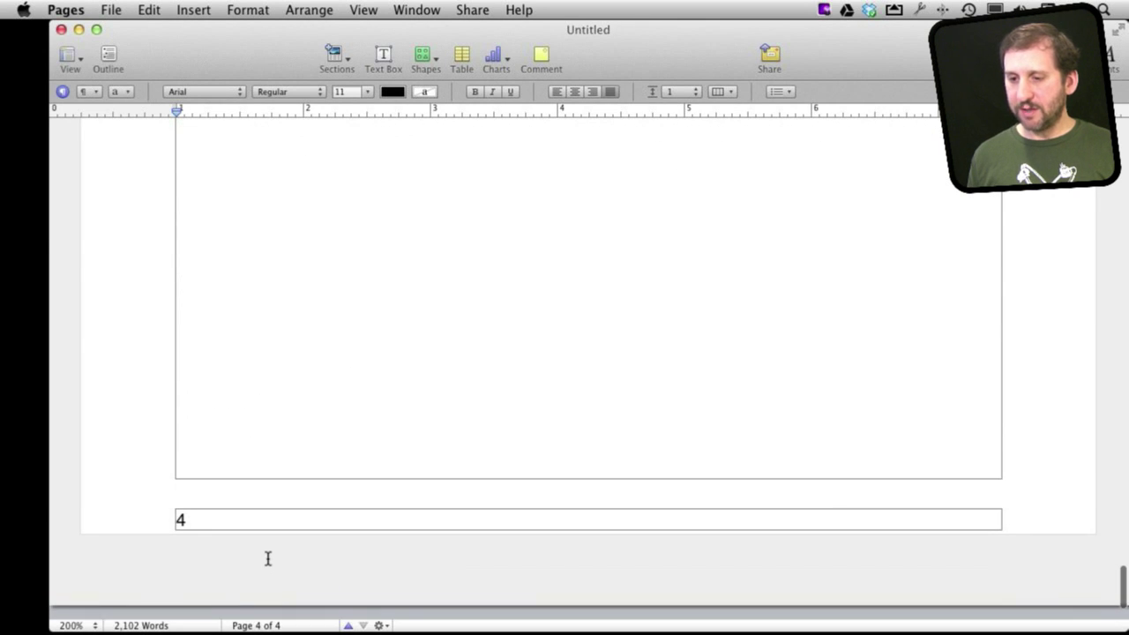
scroll(268, 558, "up", 10)
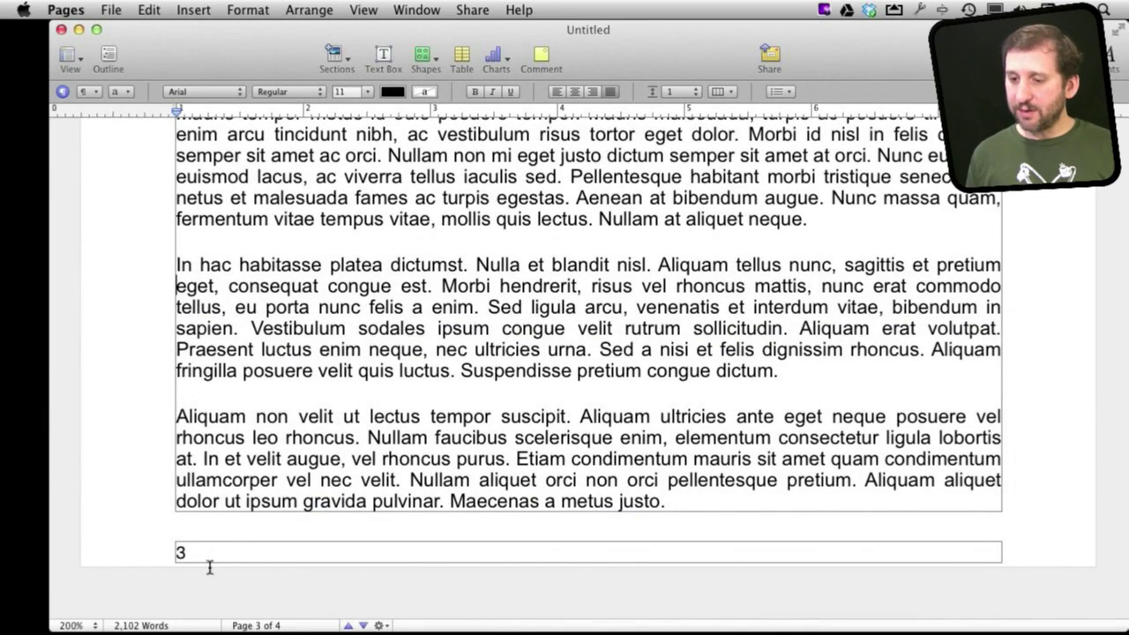
- Centre the page number in page 3's footer
left_click(209, 561)
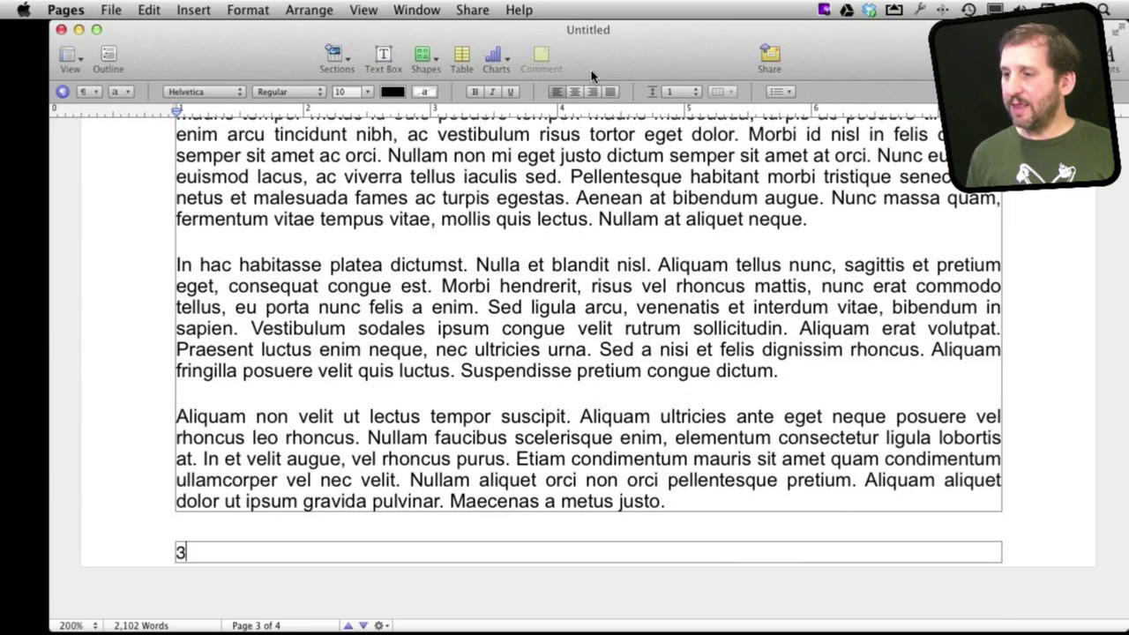
left_click(574, 93)
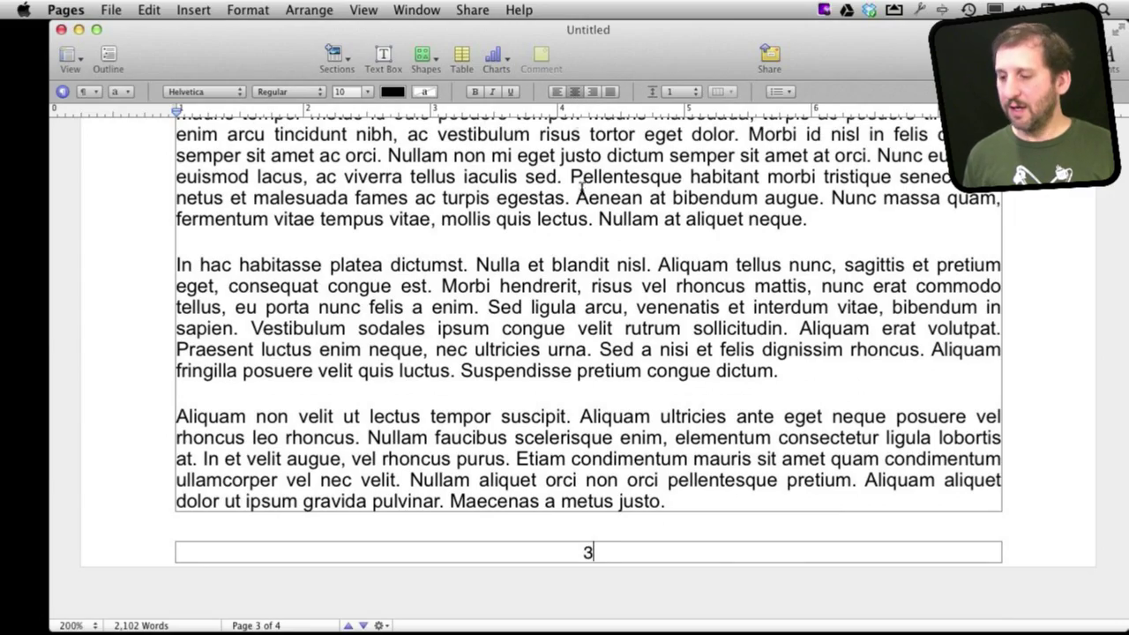
scroll(579, 177, "down", 10)
scroll(582, 214, "up", 15)
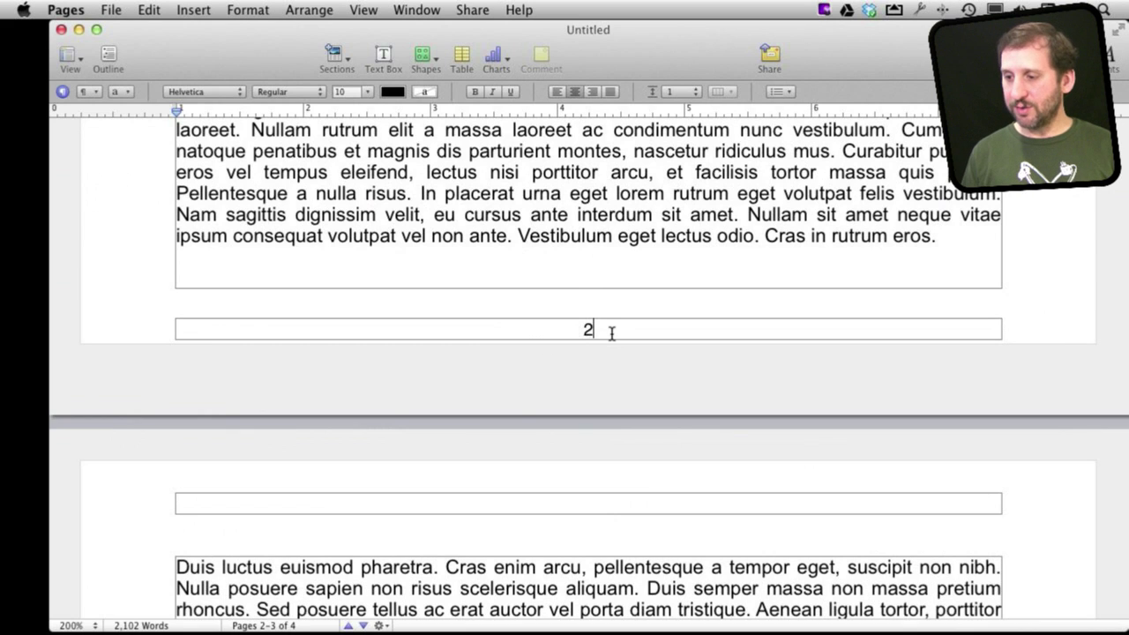
- Add ' of ' and the total page count so footers read '3 of 4'
type("of")
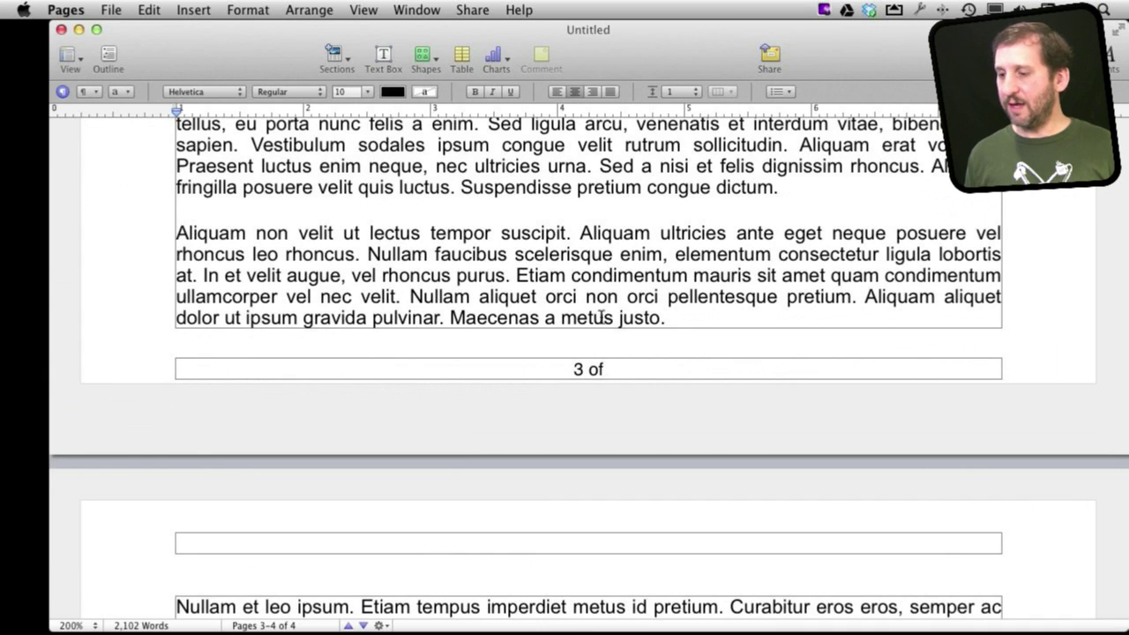
left_click(193, 10)
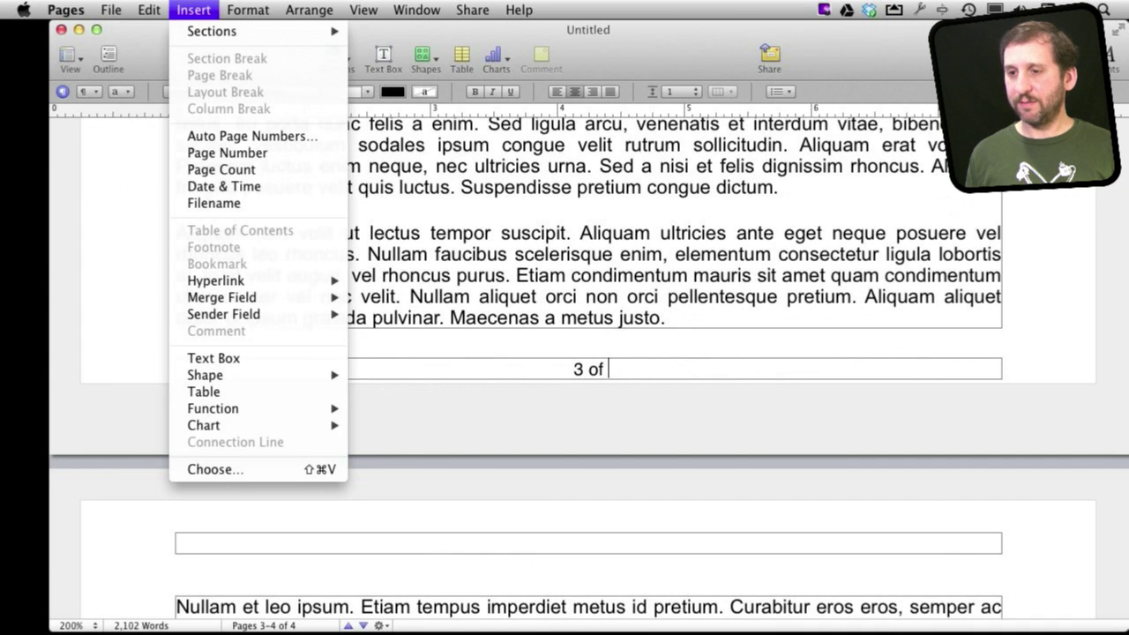
left_click(238, 170)
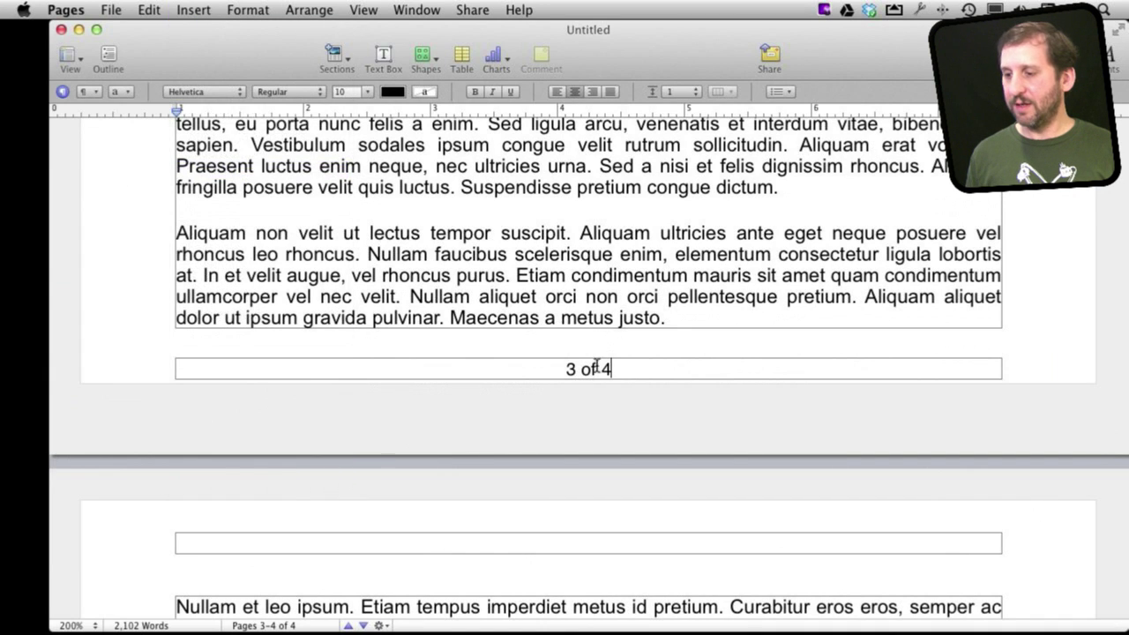
scroll(594, 379, "up", 15)
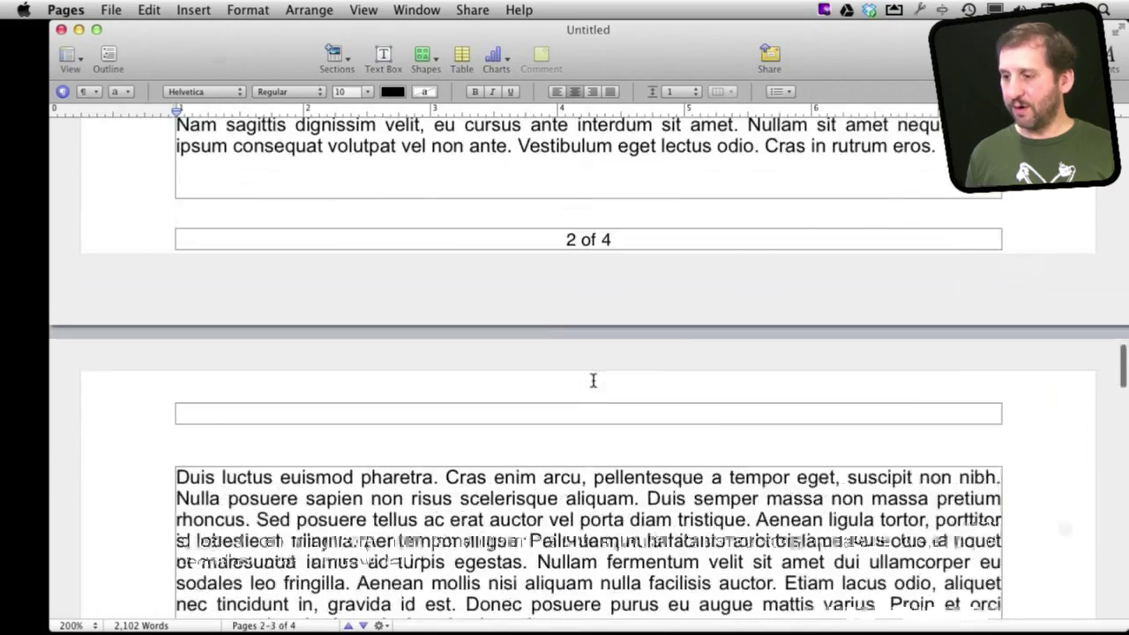
scroll(594, 380, "down", 20)
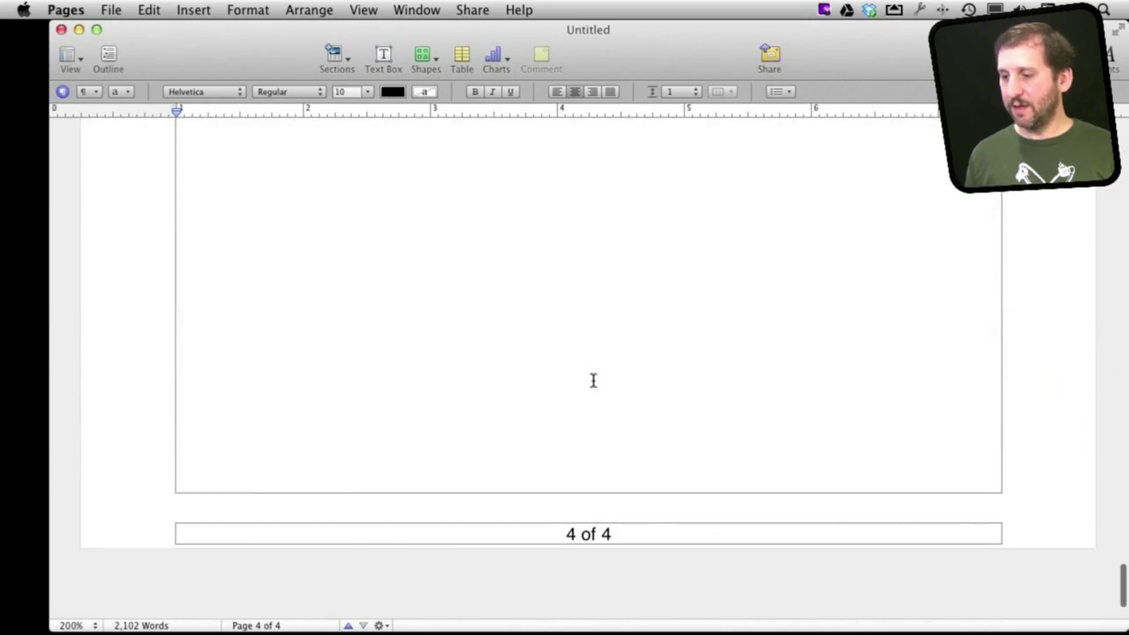
scroll(593, 381, "up", 5)
left_click(600, 379)
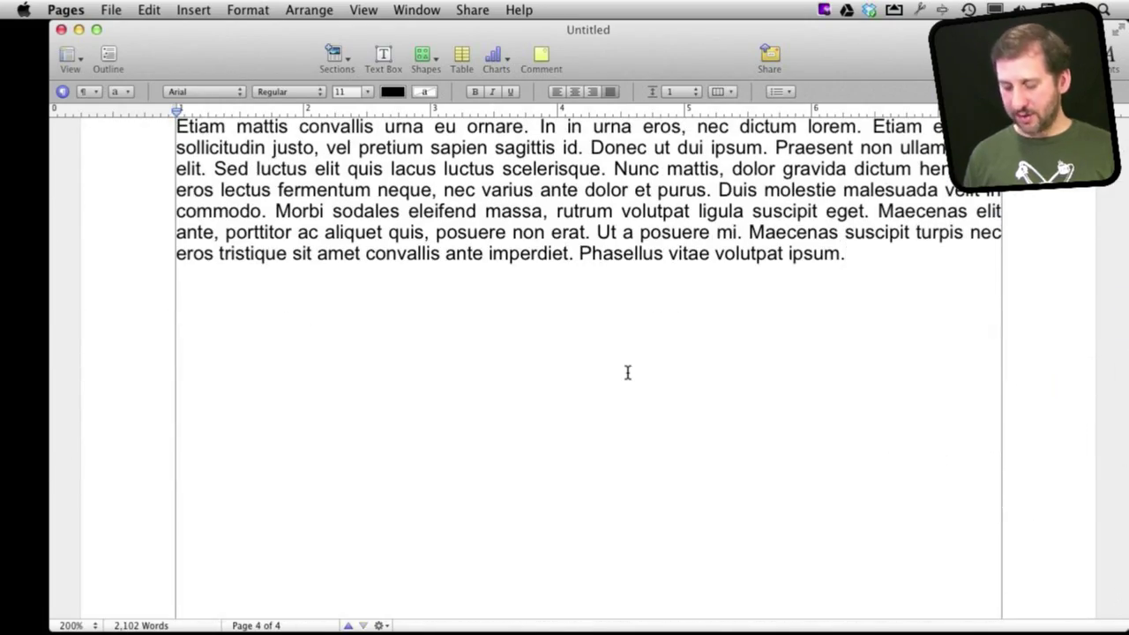
- Paste the filler text again to grow the document to 8 pages, 4,204 words
key("super+v")
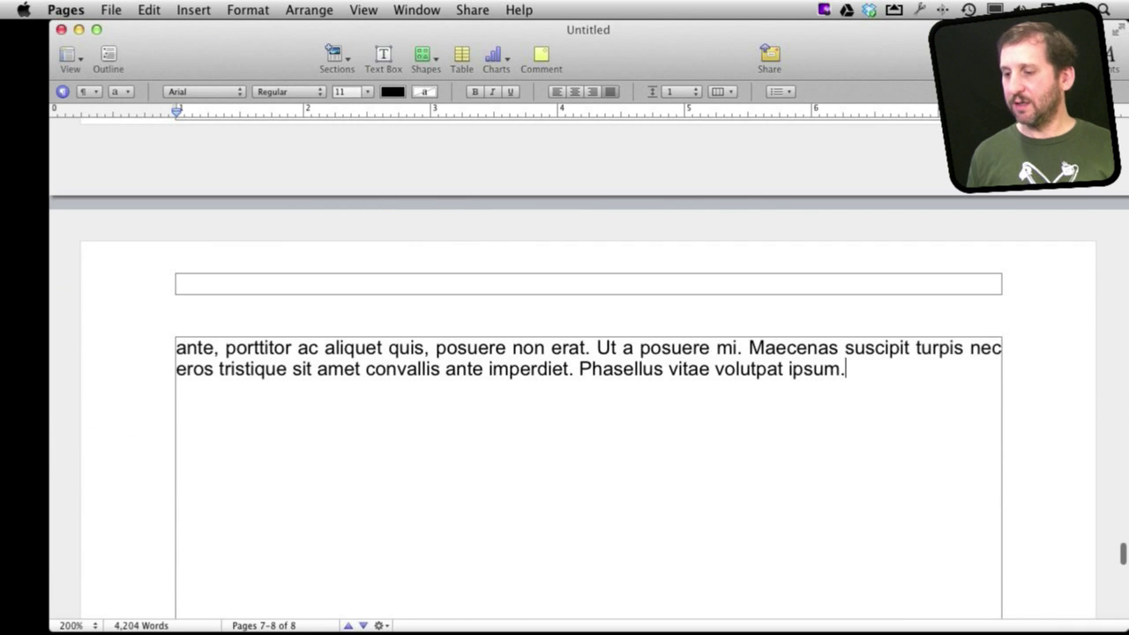
scroll(480, 279, "up", 5)
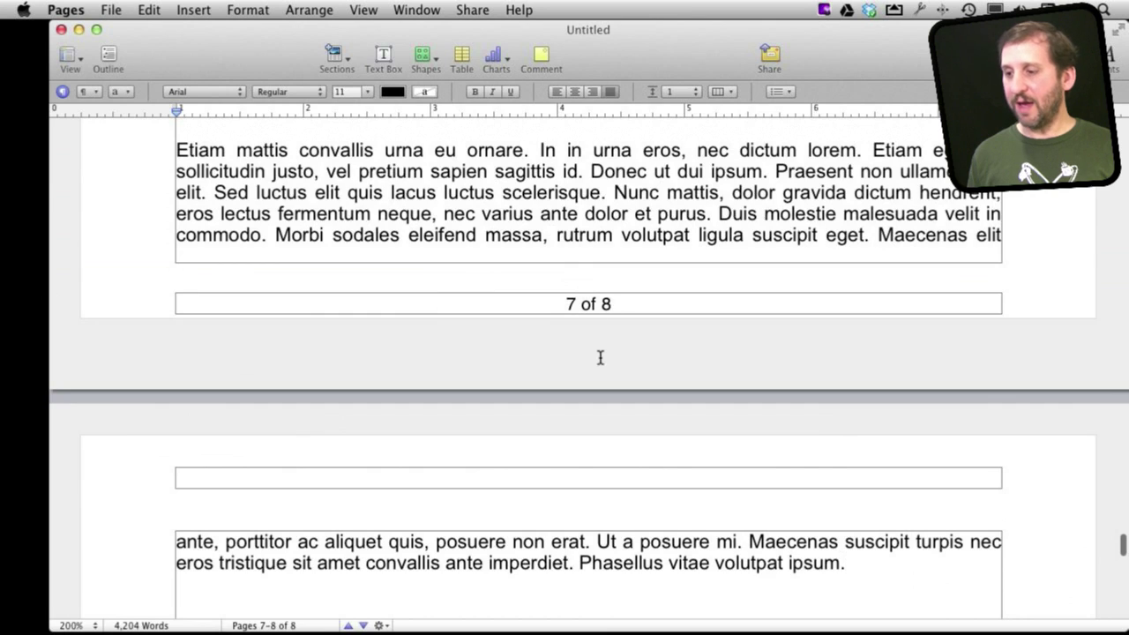
scroll(600, 357, "down", 5)
scroll(600, 357, "down", 3)
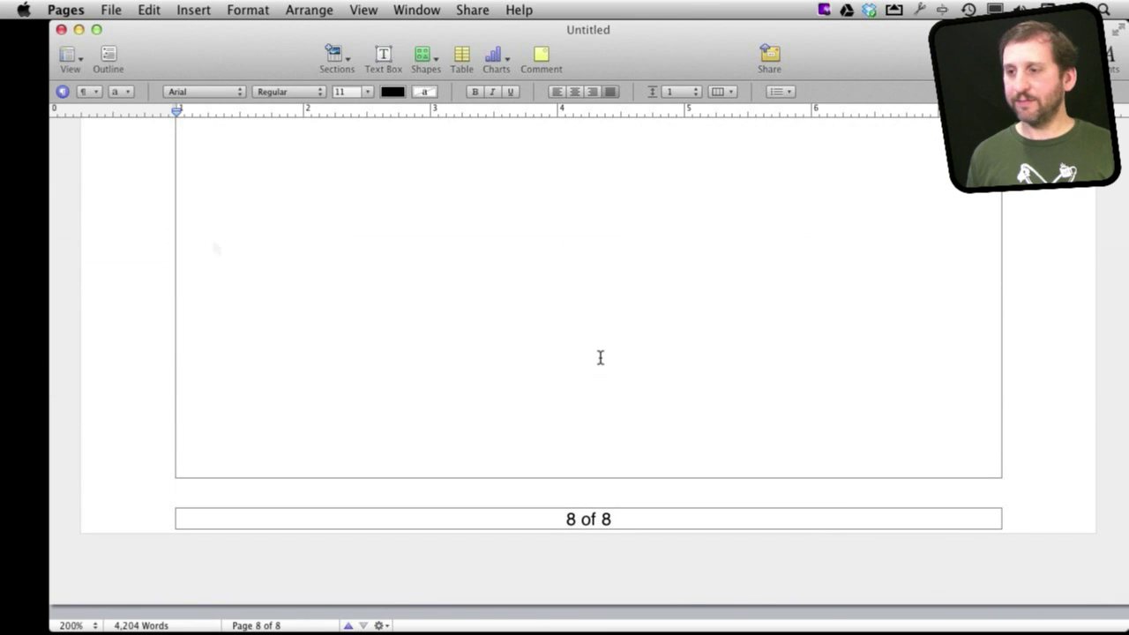
scroll(540, 466, "up", 3)
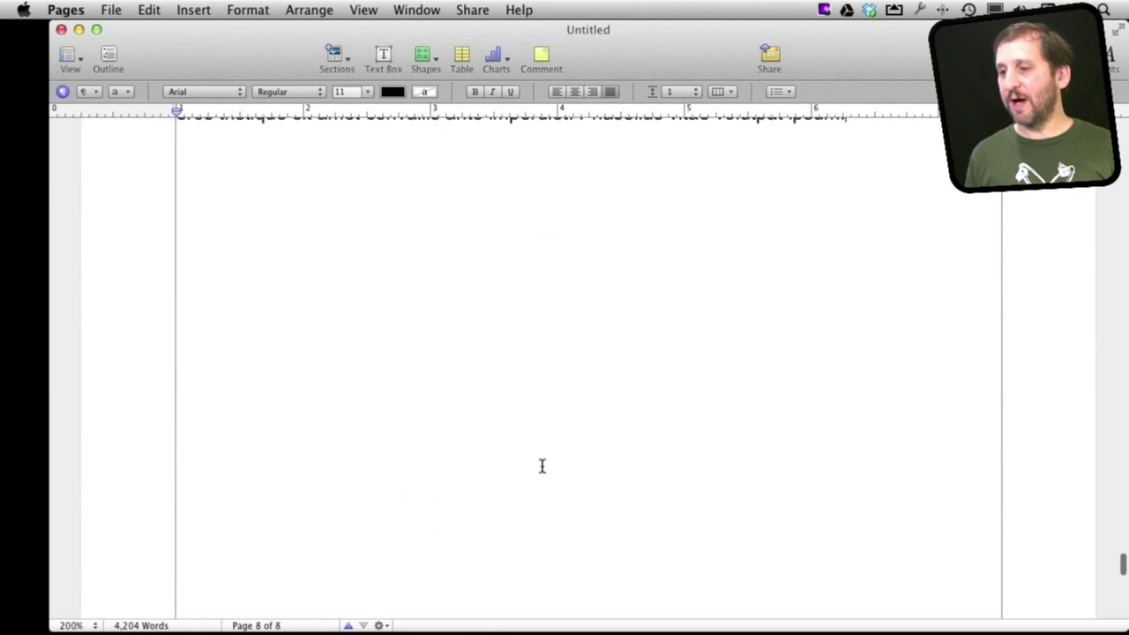
scroll(543, 466, "up", 5)
left_click(569, 474)
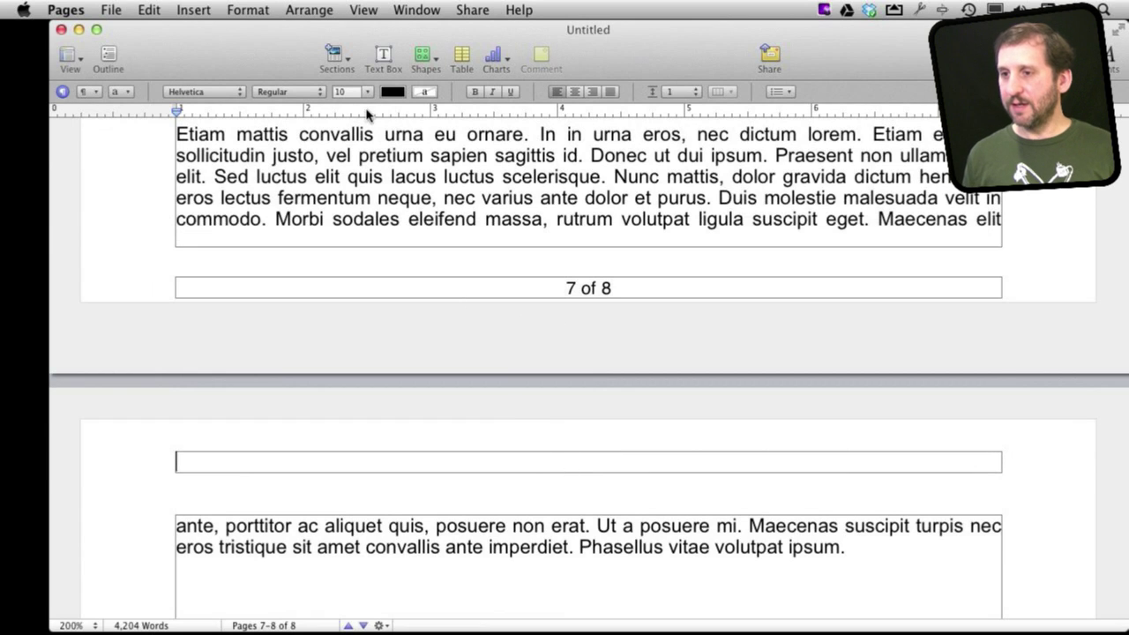
- Add a right-aligned page number ' of ' page count to the header, reading '8 of 8'
left_click(193, 11)
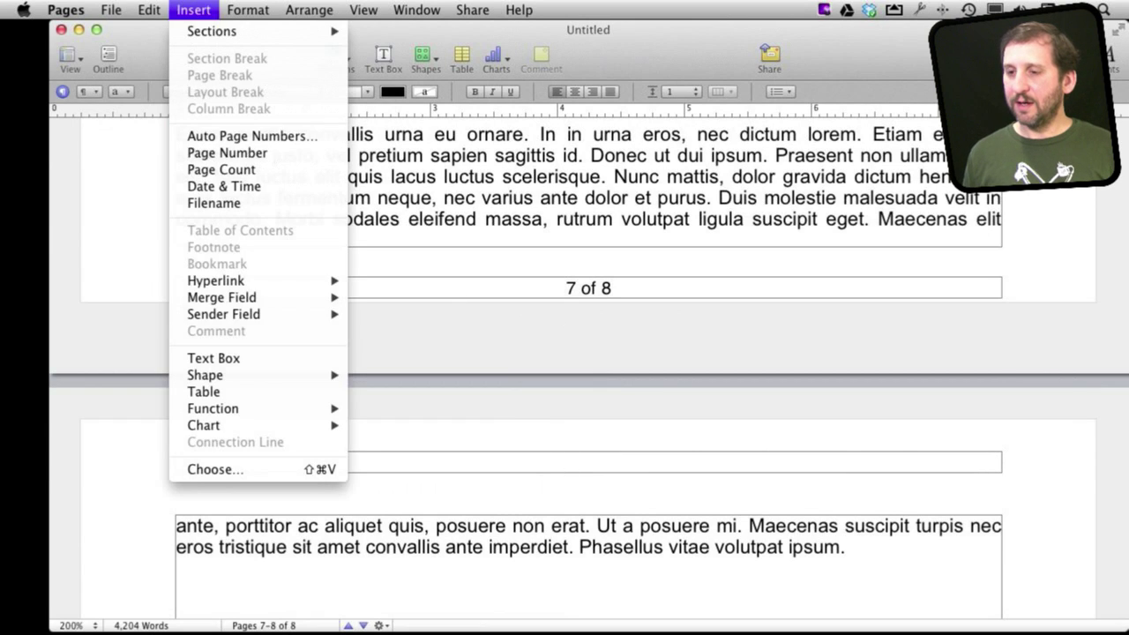
left_click(236, 153)
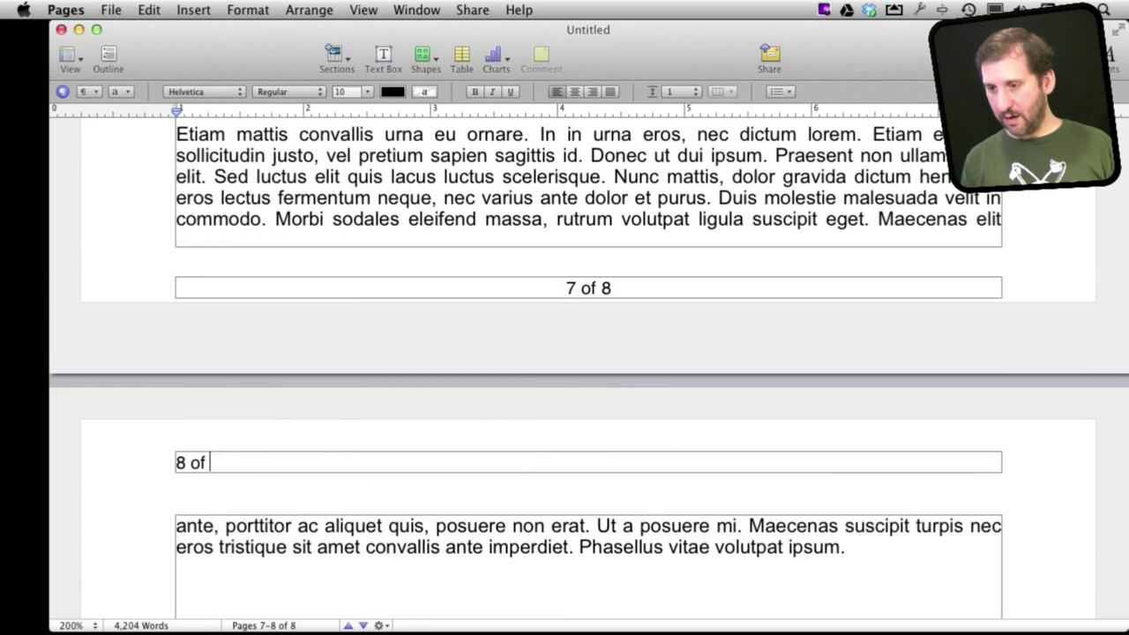
left_click(193, 11)
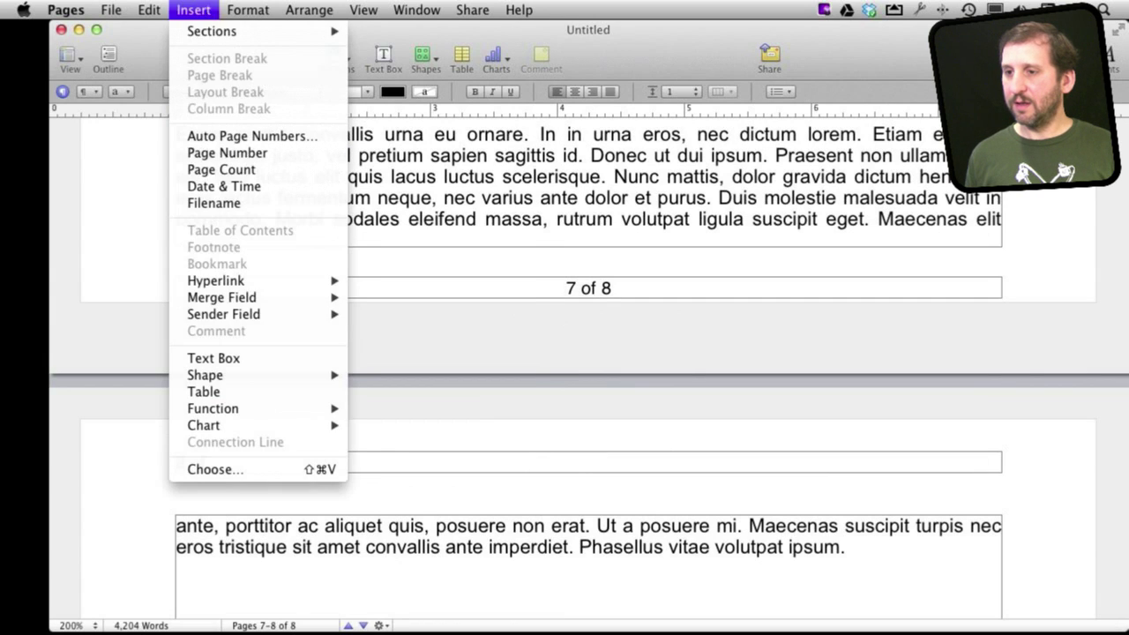
type("of")
left_click(220, 170)
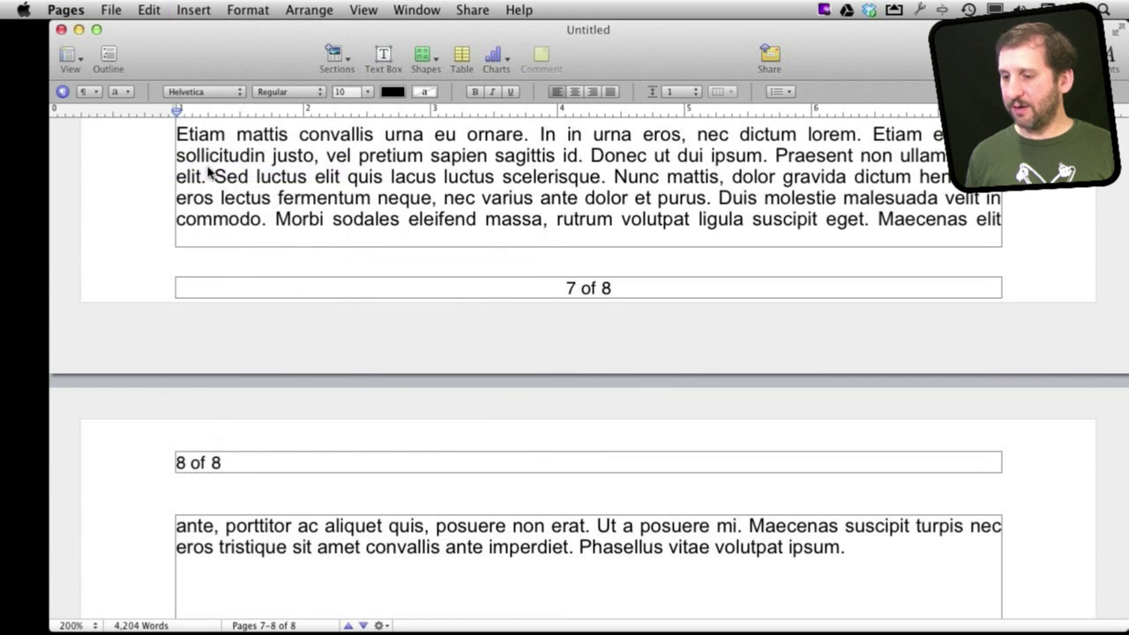
key("super+a")
left_click(591, 92)
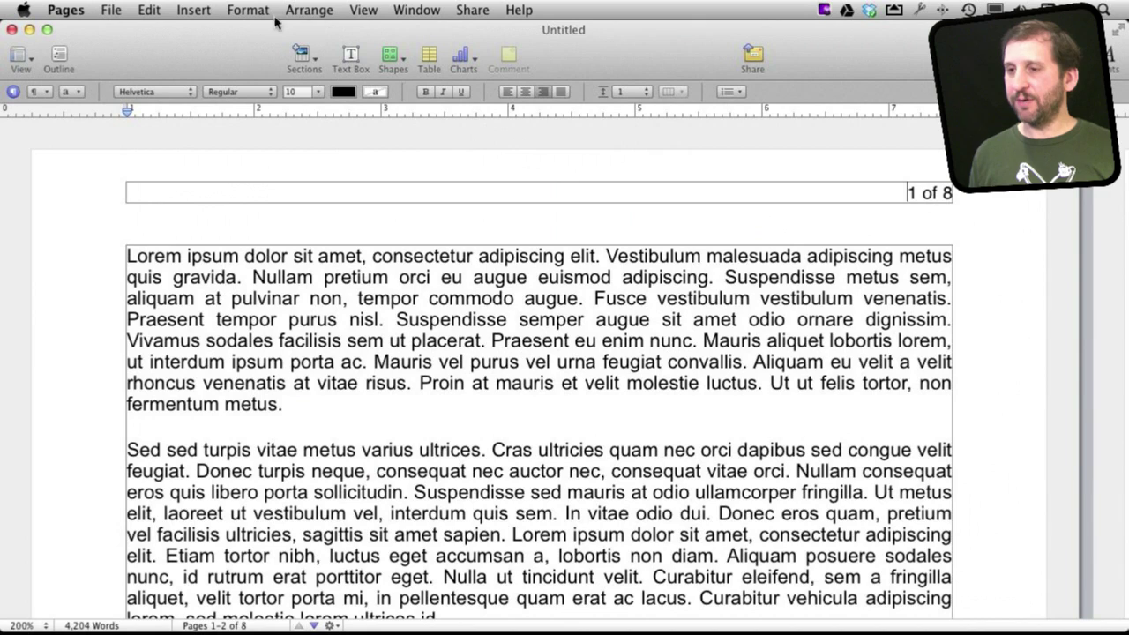
- Enable Facing Pages in the Document Inspector so margins become inside and outside
key("alt+super+i")
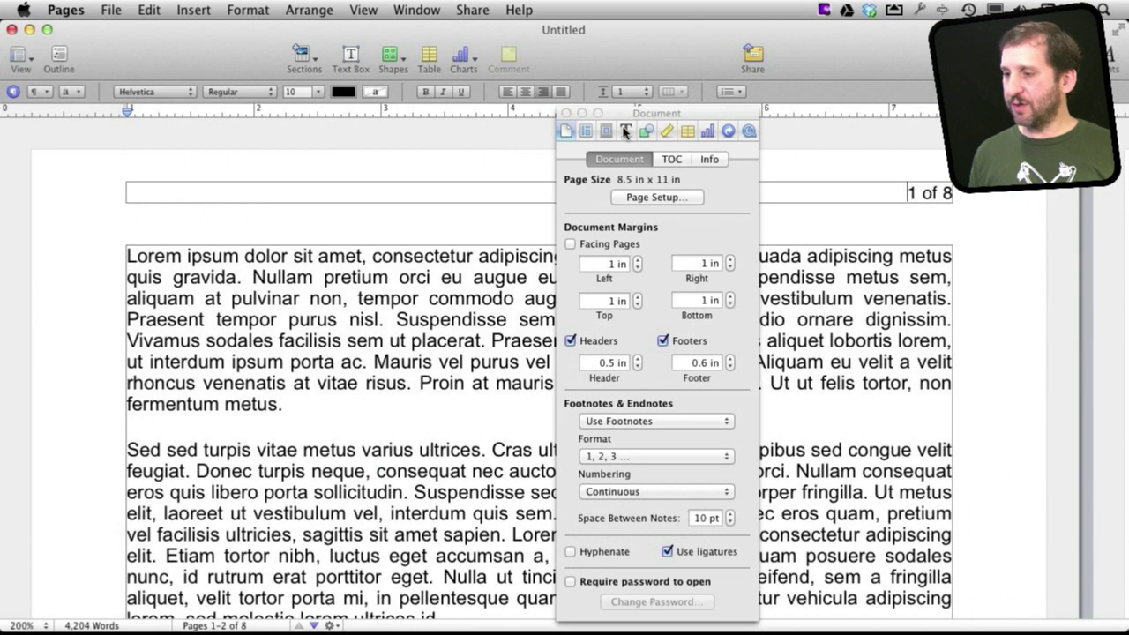
left_click(571, 244)
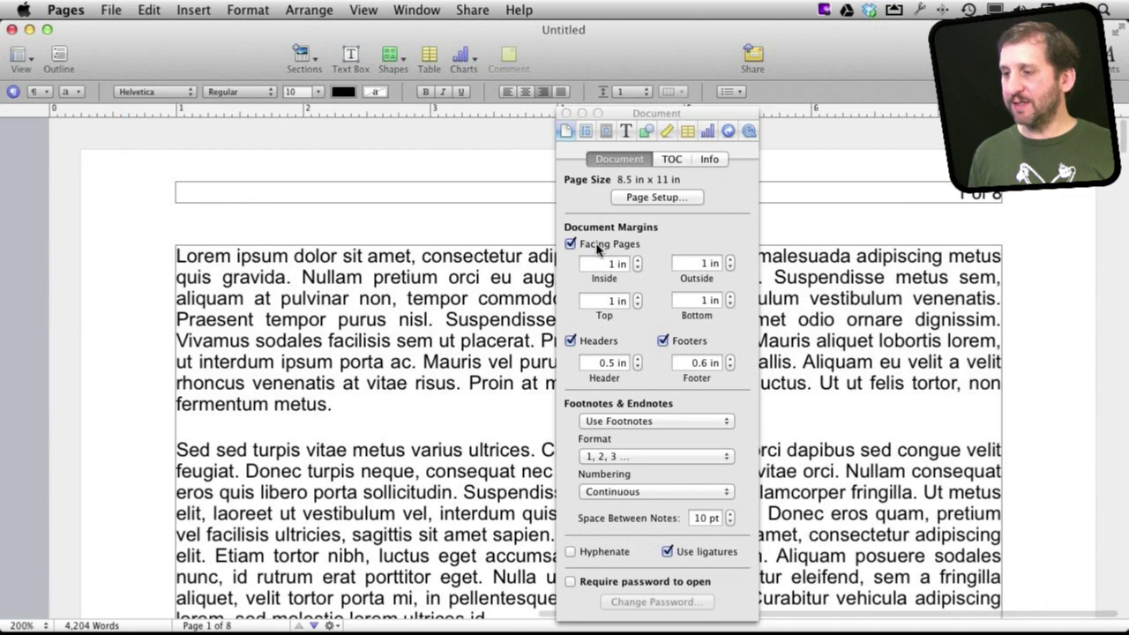
left_click(566, 114)
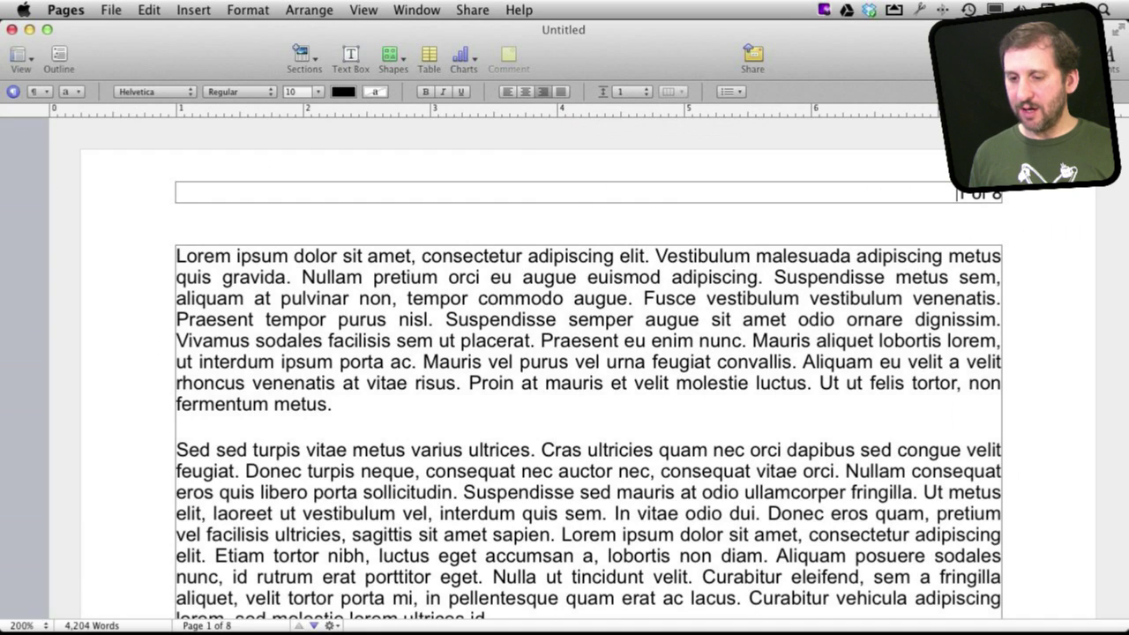
- Zoom to 75% and scroll to the pages 2–3 spread, selecting page 2's header number
left_click(40, 625)
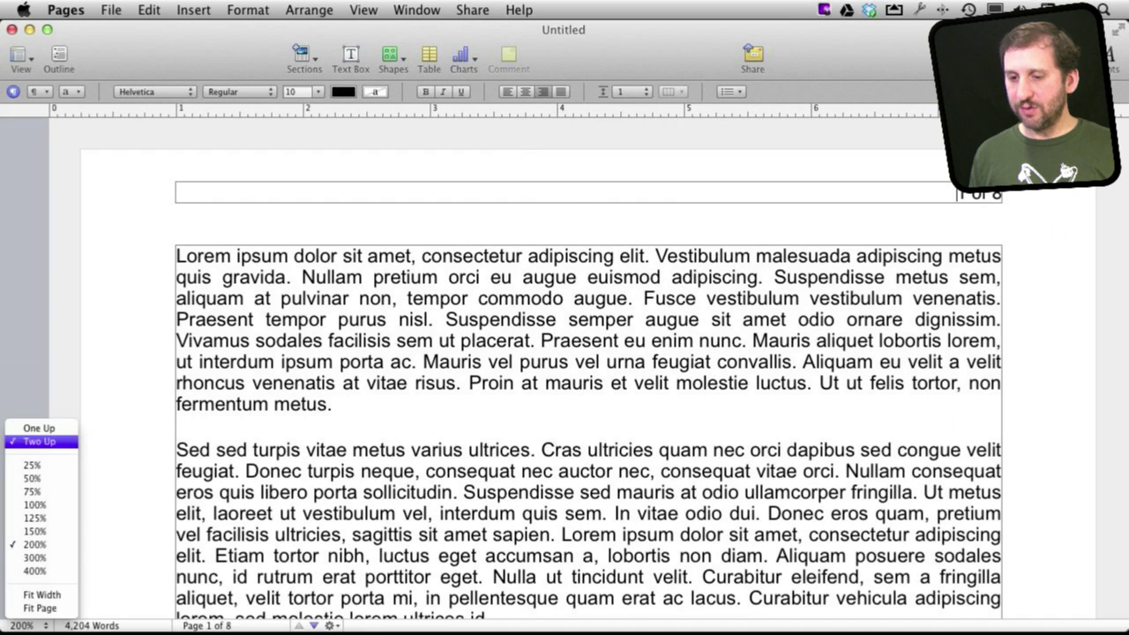
left_click(40, 492)
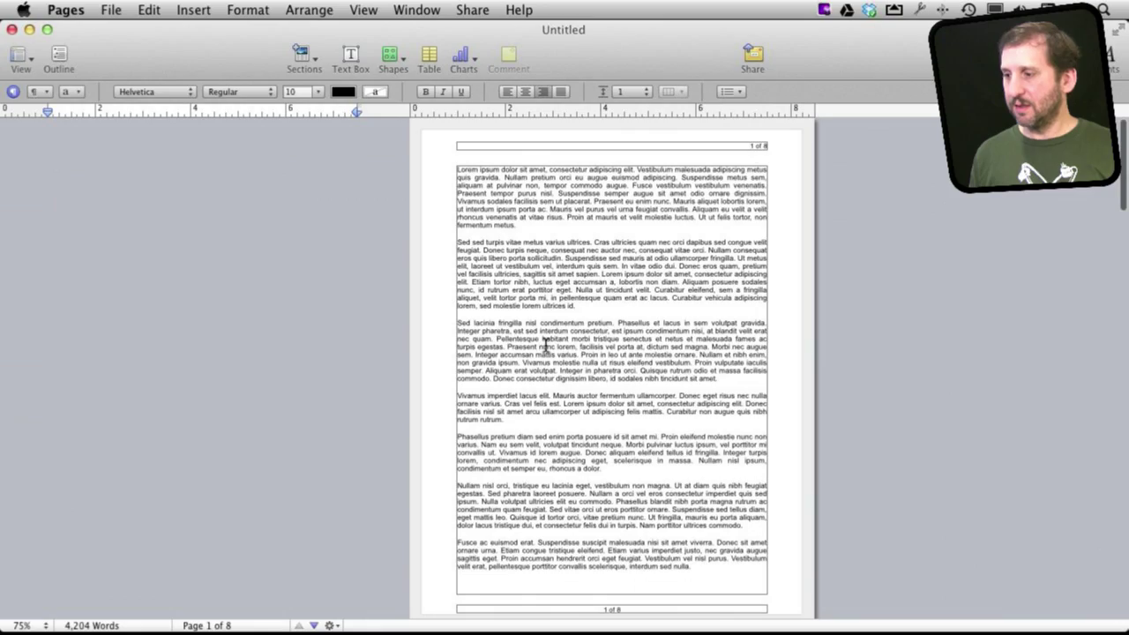
scroll(547, 310, "down", 5)
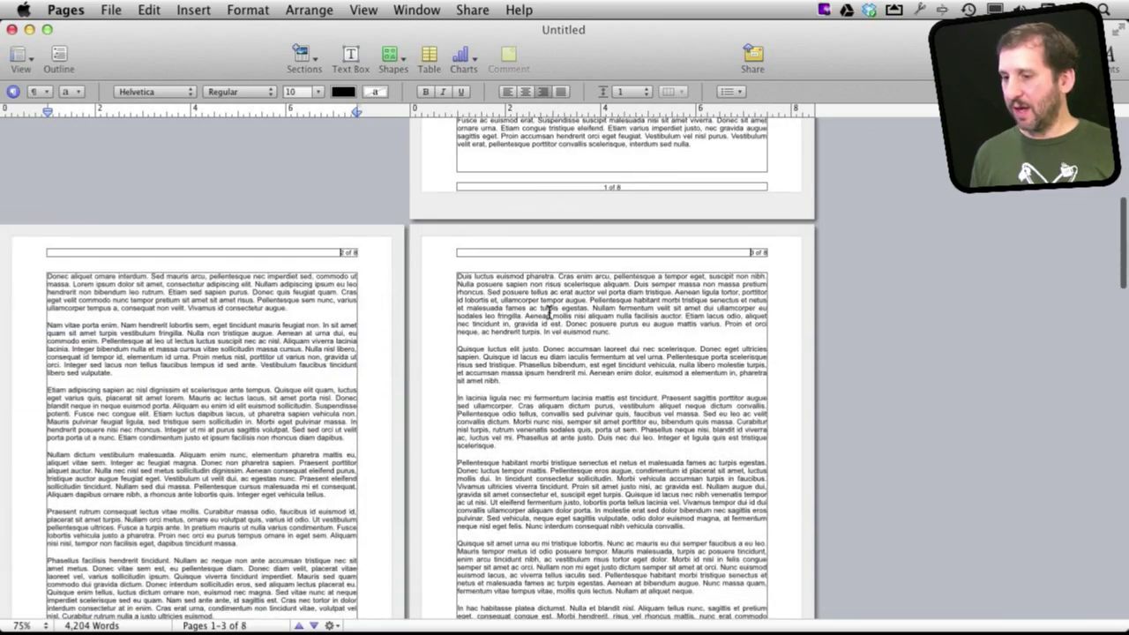
scroll(547, 310, "down", 5)
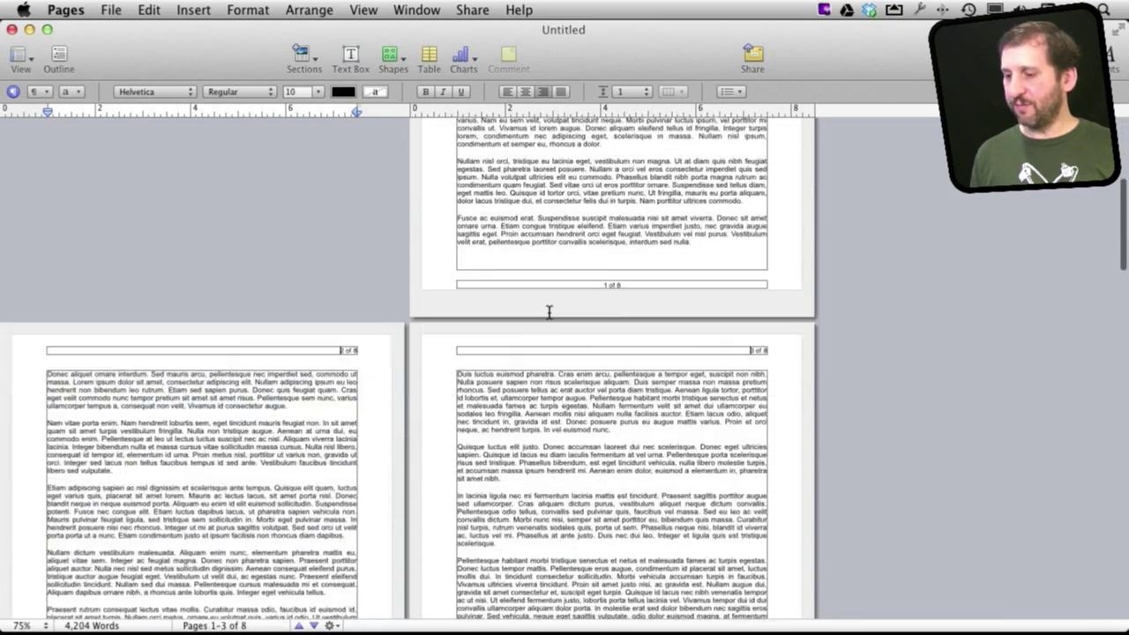
scroll(548, 311, "down", 10)
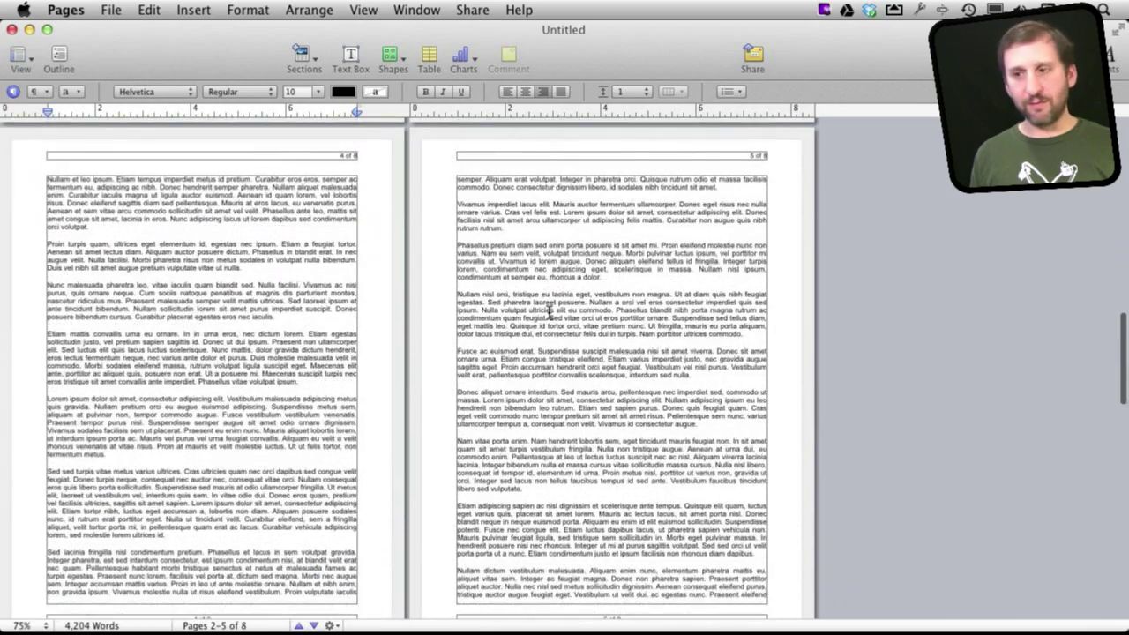
scroll(549, 310, "up", 6)
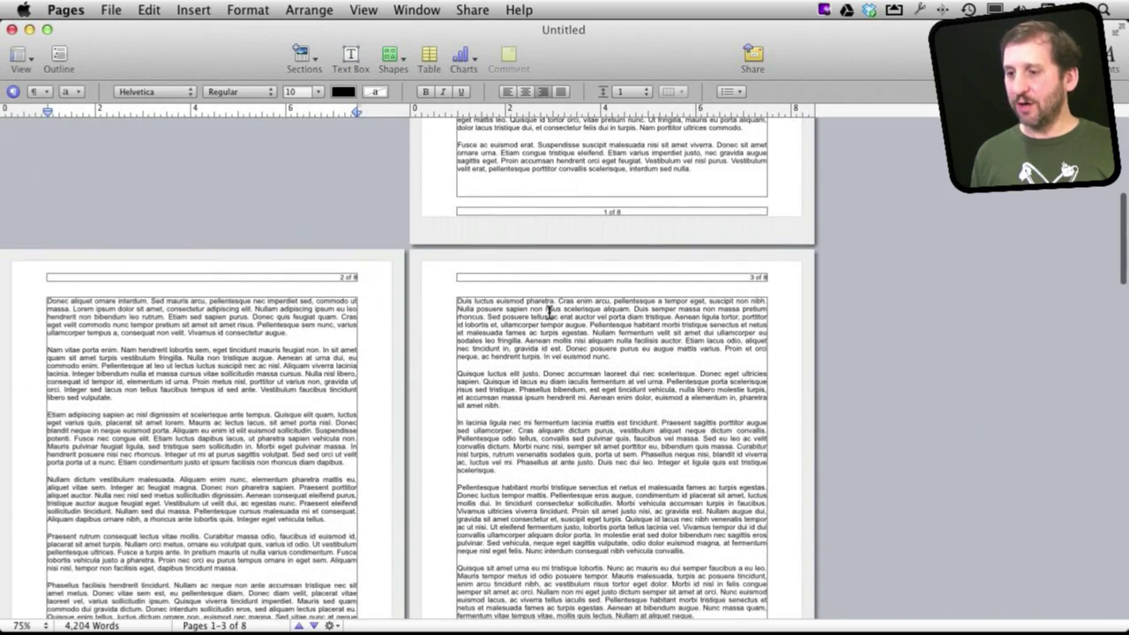
left_click(344, 277)
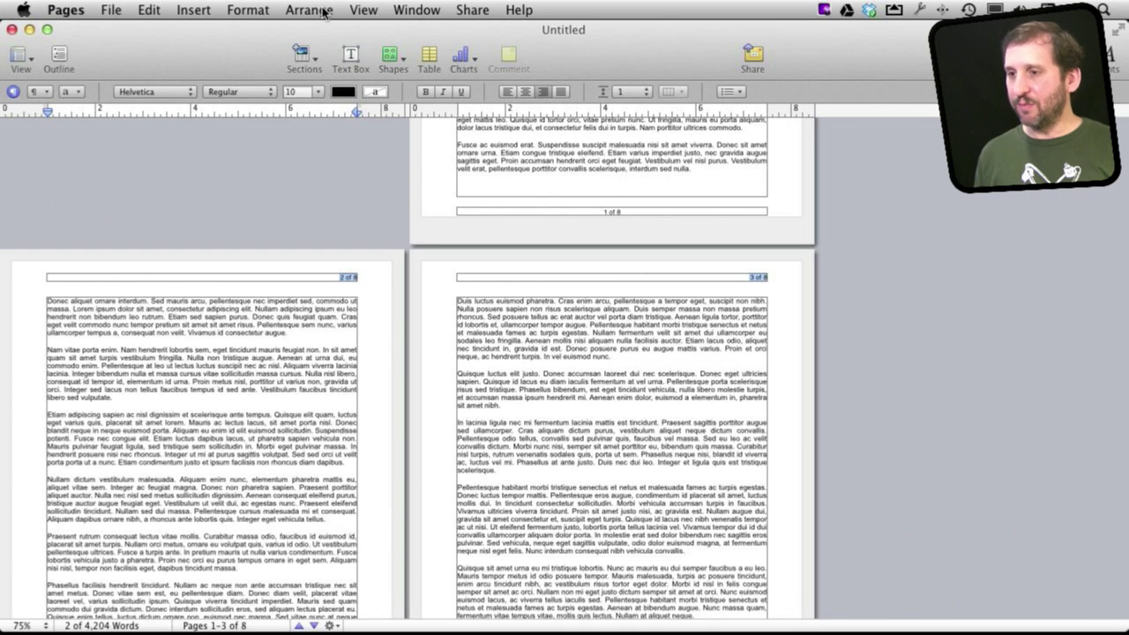
- Turn on 'Left and right pages are different' in the Layout Section settings
key("alt+super+i")
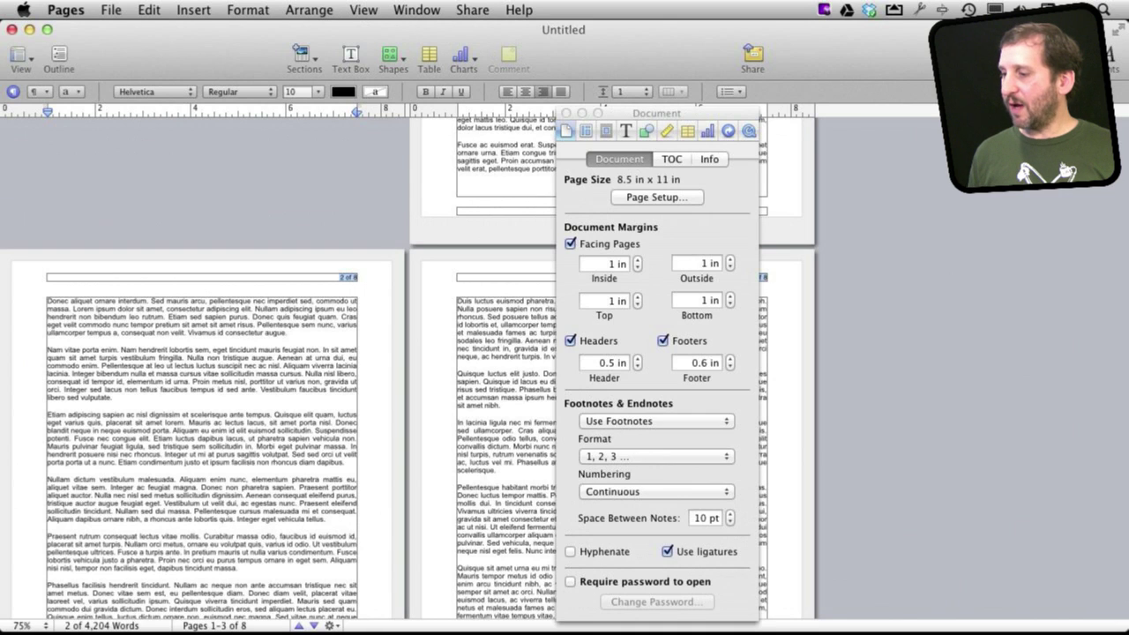
left_click(587, 132)
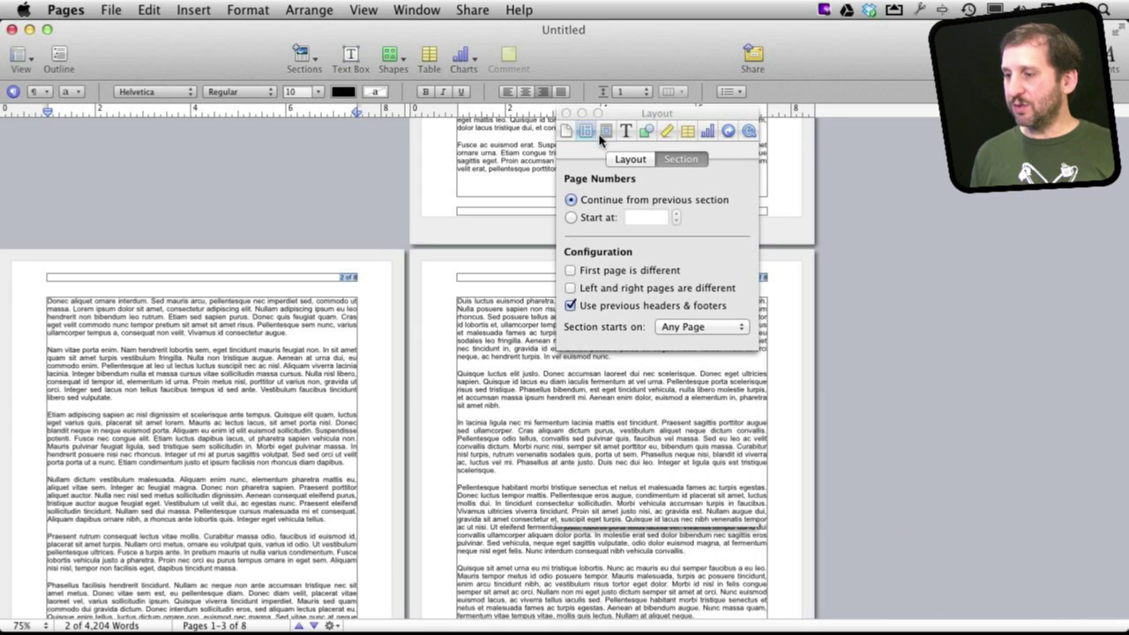
left_click(676, 161)
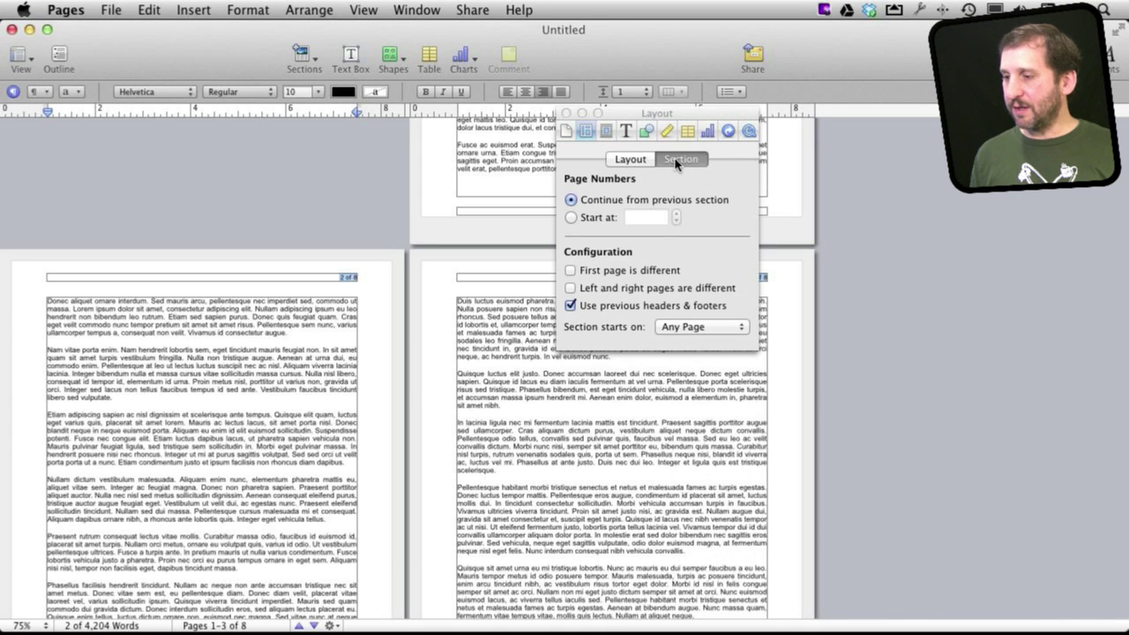
left_click(571, 288)
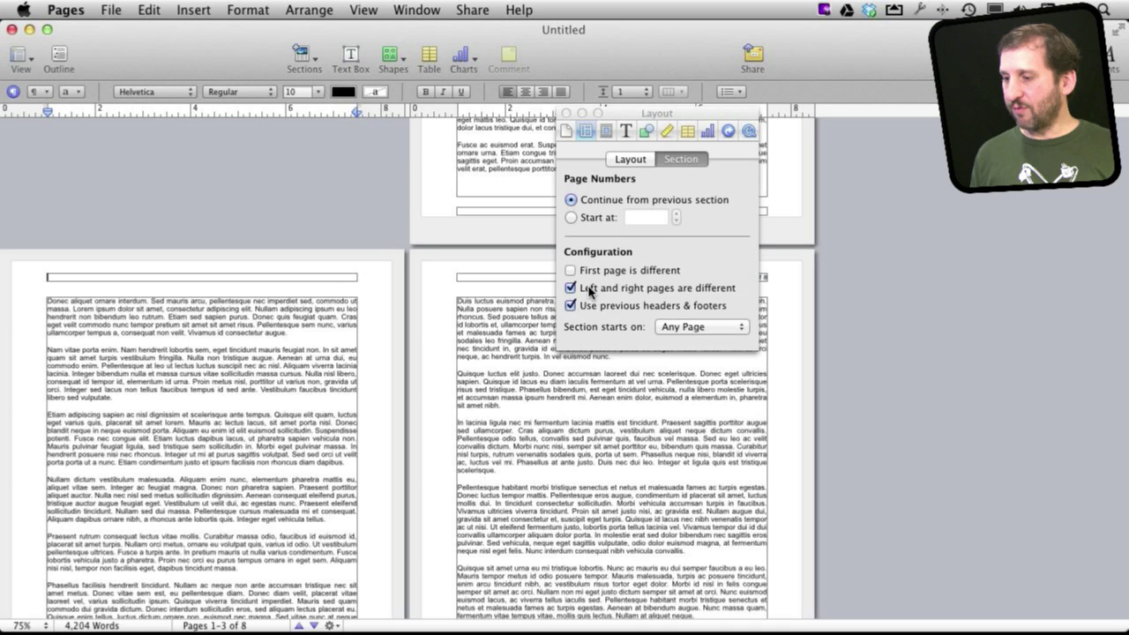
left_click(566, 113)
- Insert a page number, ' of ' and the page count into page 2's header, reading '2 of 8'
scroll(632, 276, "up", 1)
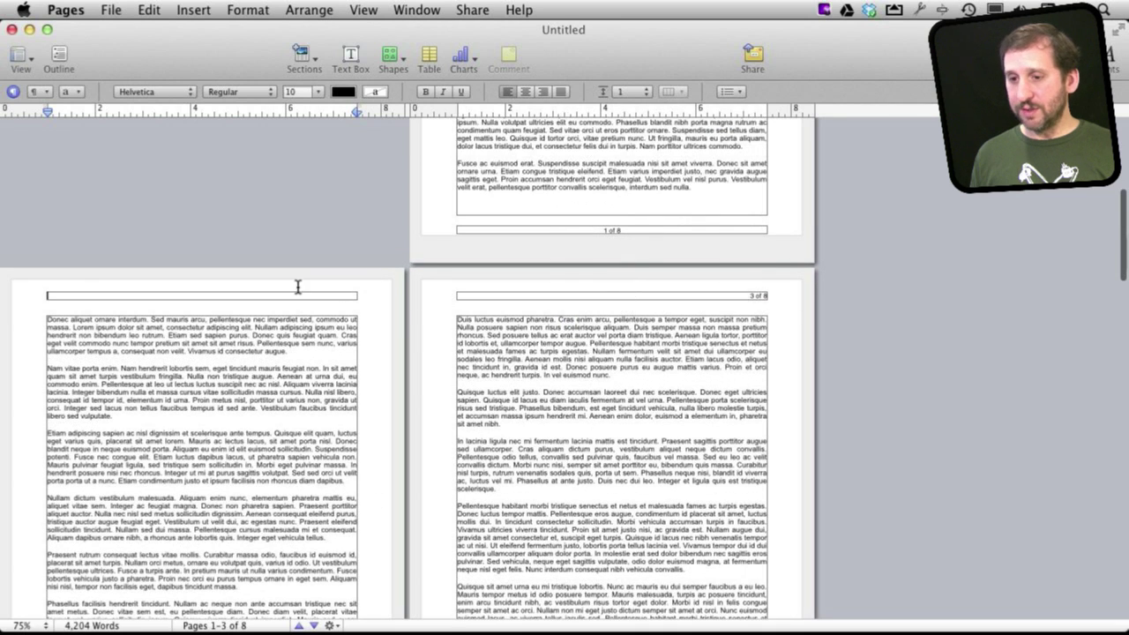
scroll(651, 297, "up", 10)
scroll(651, 296, "down", 15)
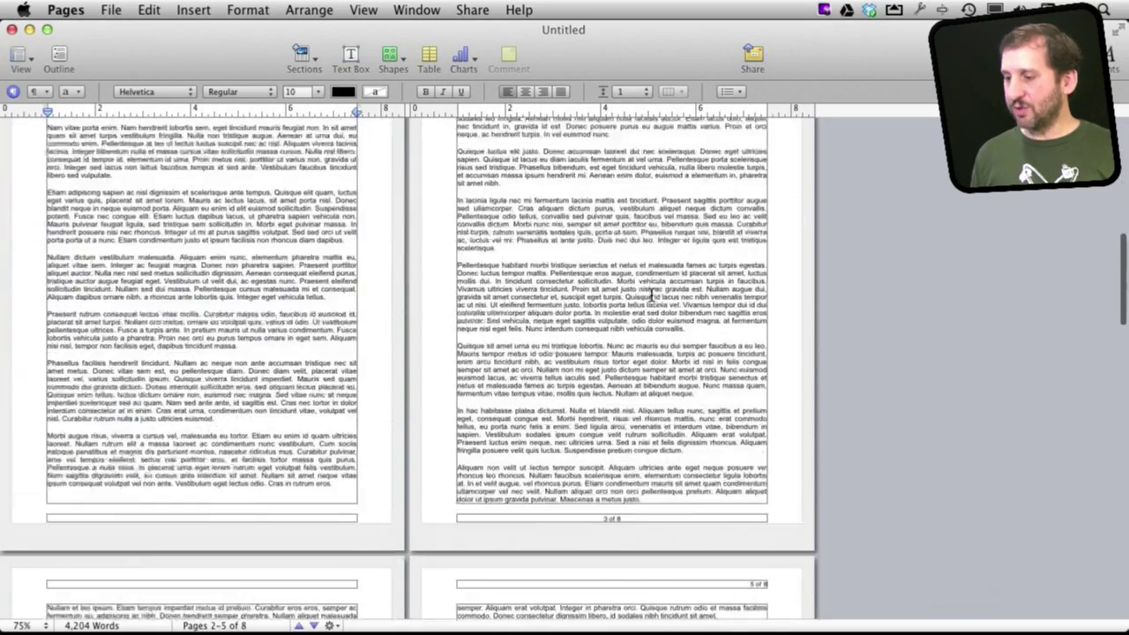
scroll(651, 296, "up", 8)
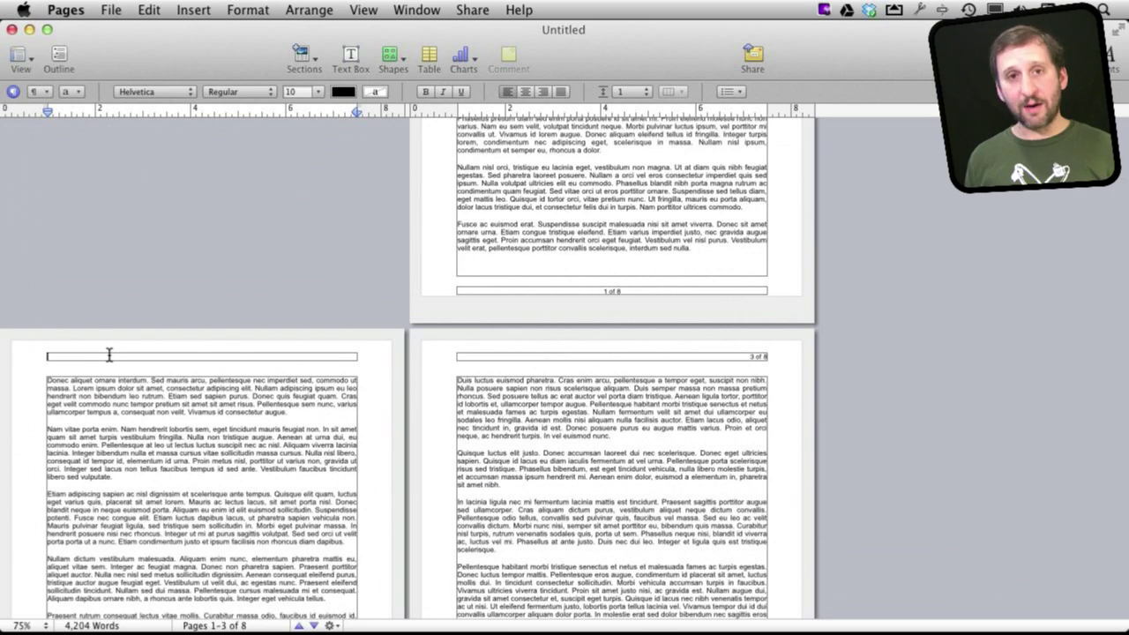
left_click(193, 10)
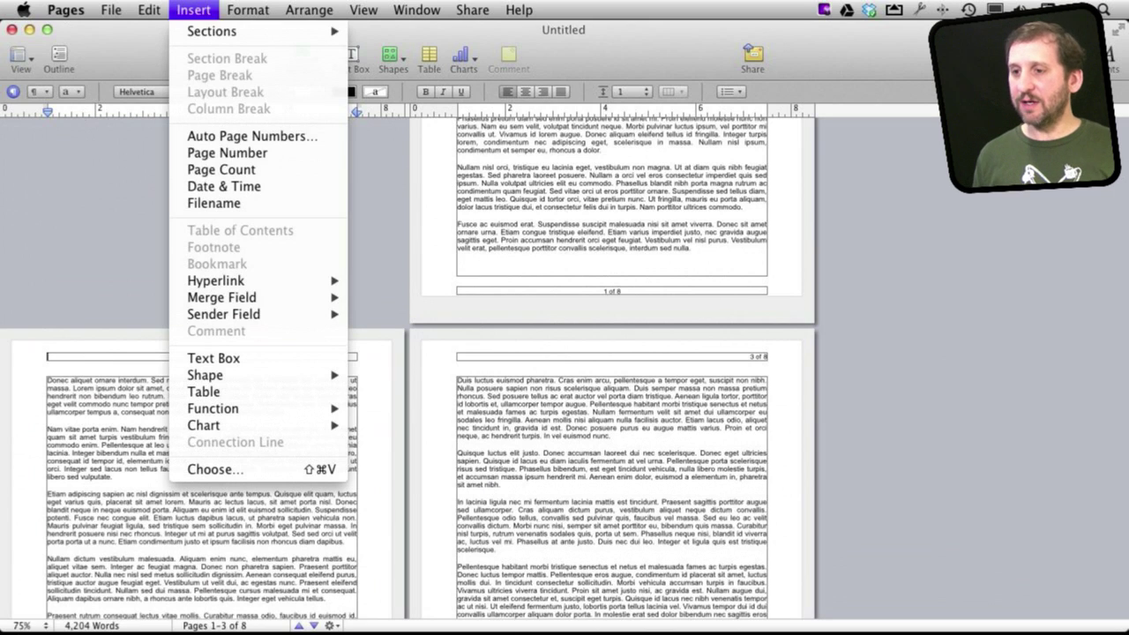
left_click(238, 152)
type("o")
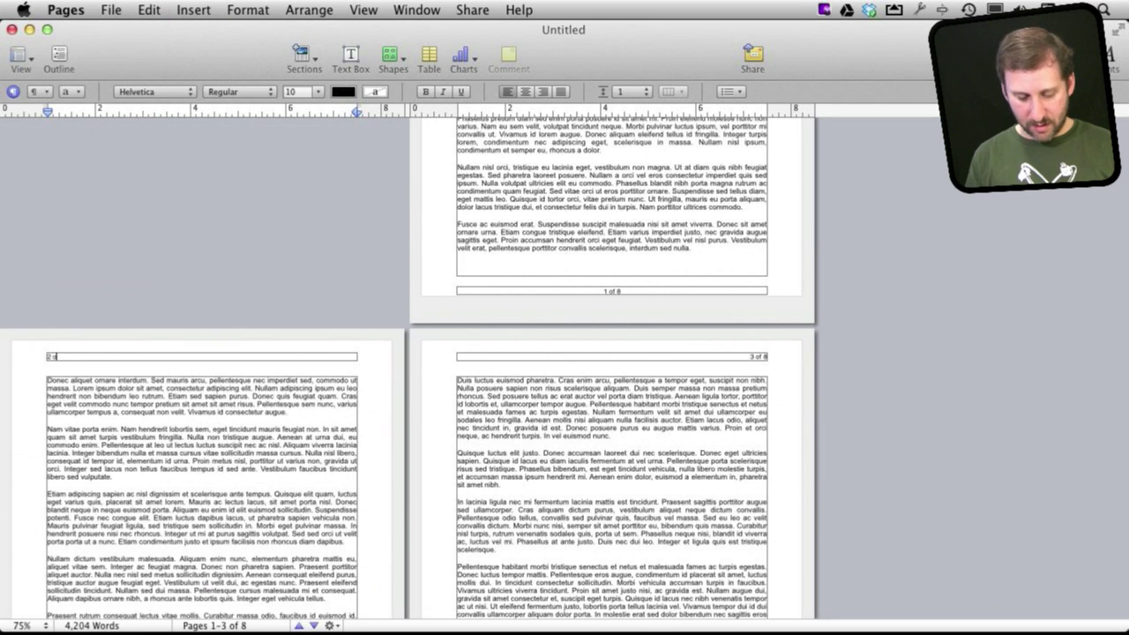
type("f")
left_click(193, 9)
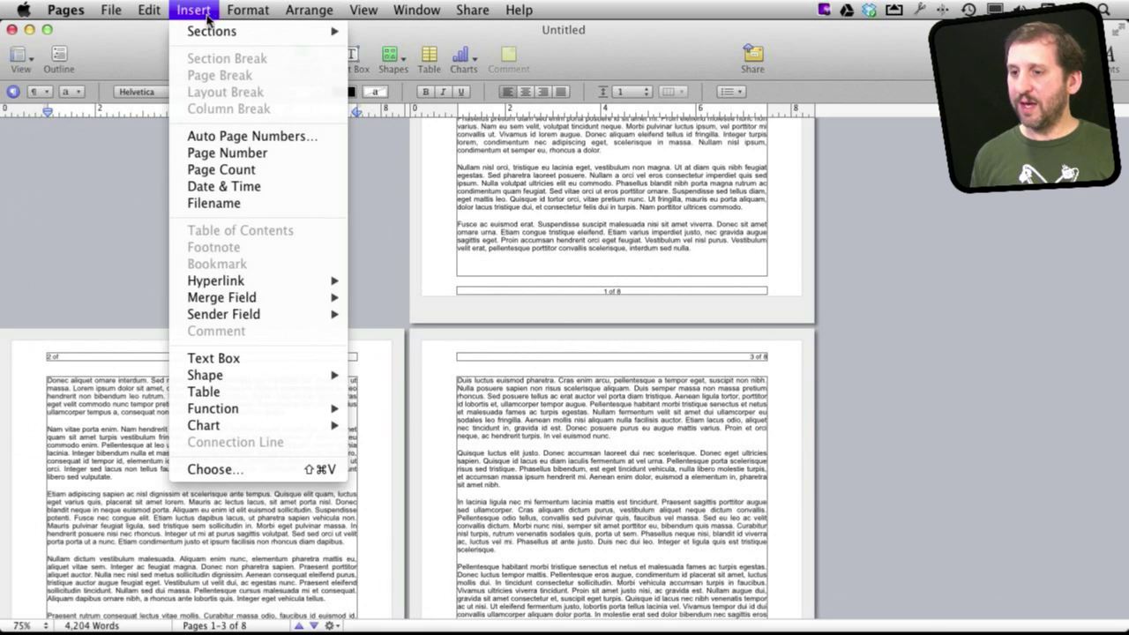
left_click(221, 171)
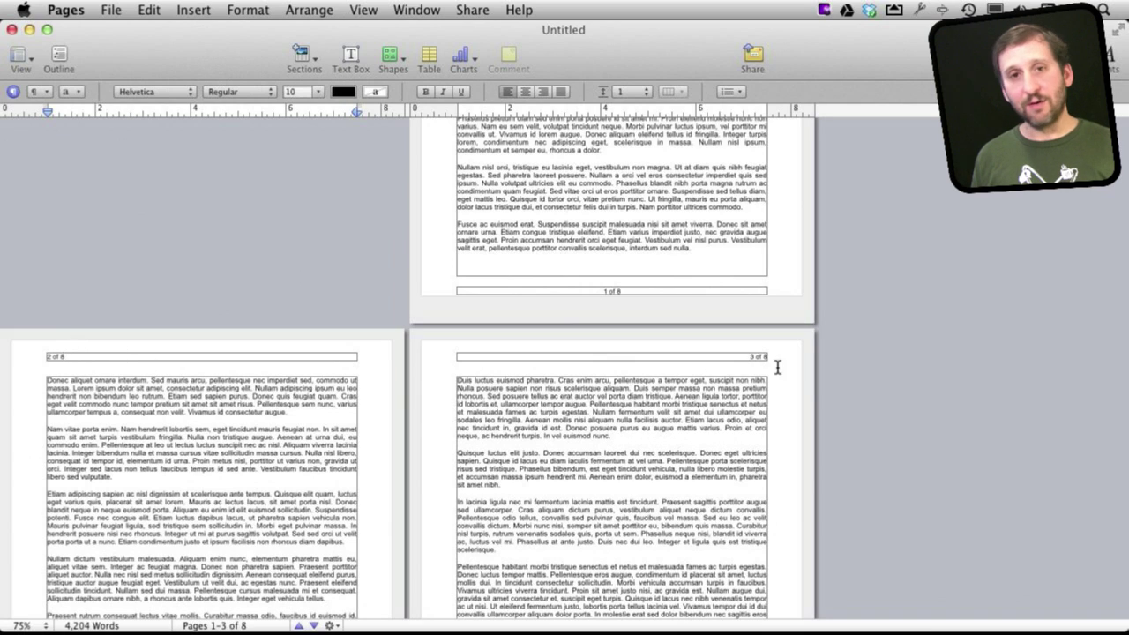
scroll(760, 378, "down", 8)
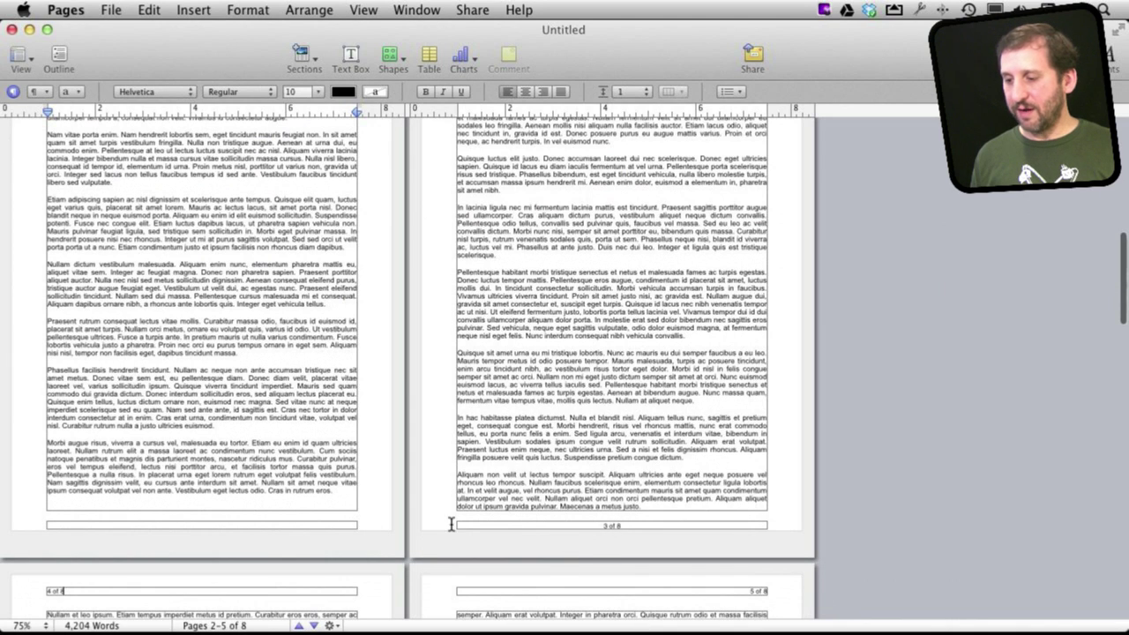
- Delete the '3 of 8' page number text from page 3's footer
triple_click(629, 529)
key("BackSpace")
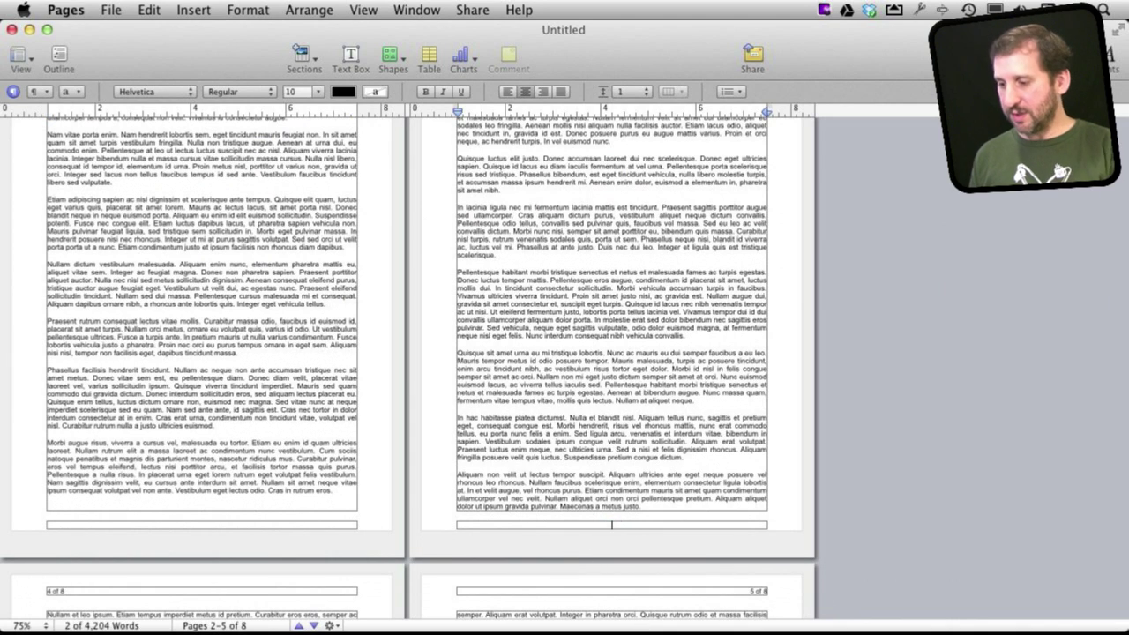